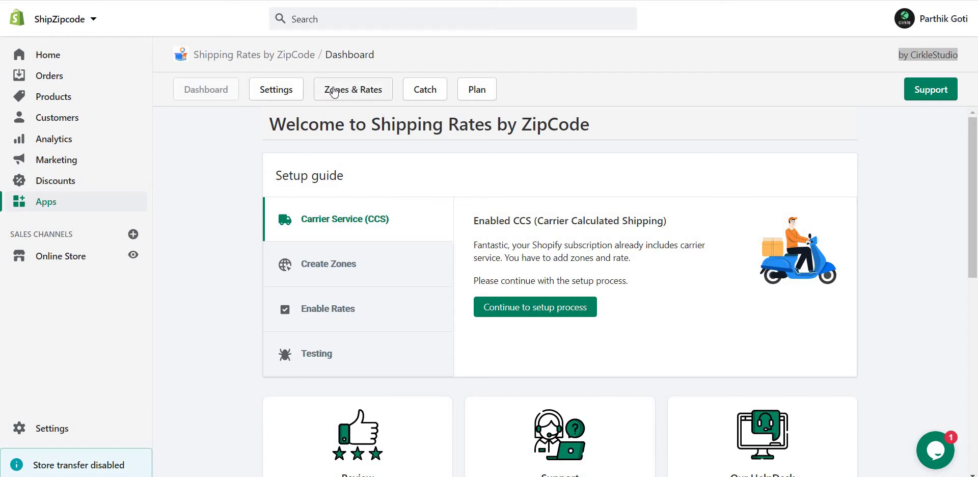
Step: Open the Zones & Rates page listing Destination US, Destination UK and South Zone
click(360, 91)
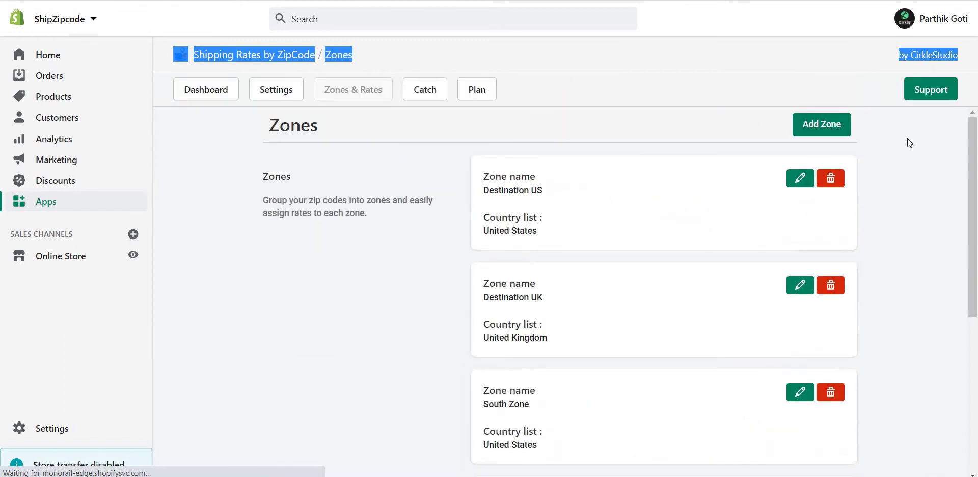
Step: Create an enabled shipping zone named US, save it, and start adding a rate
click(823, 125)
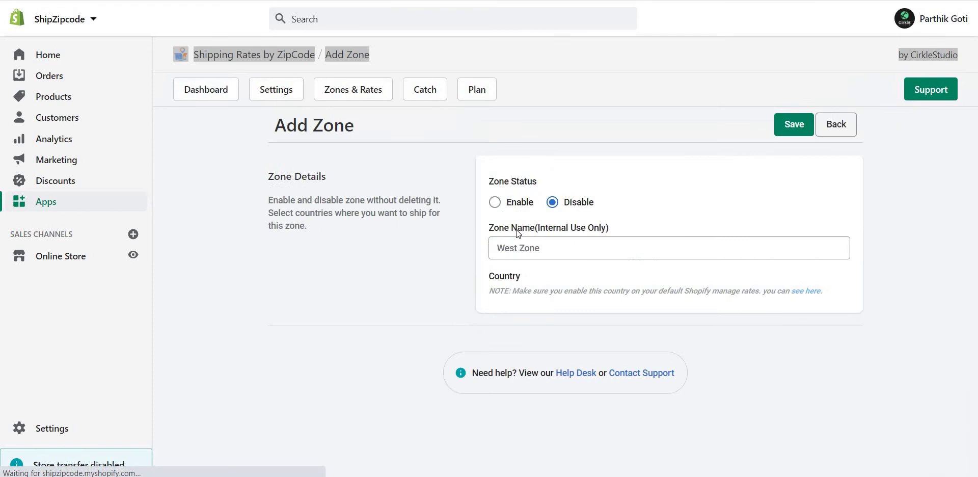
click(513, 203)
click(612, 245)
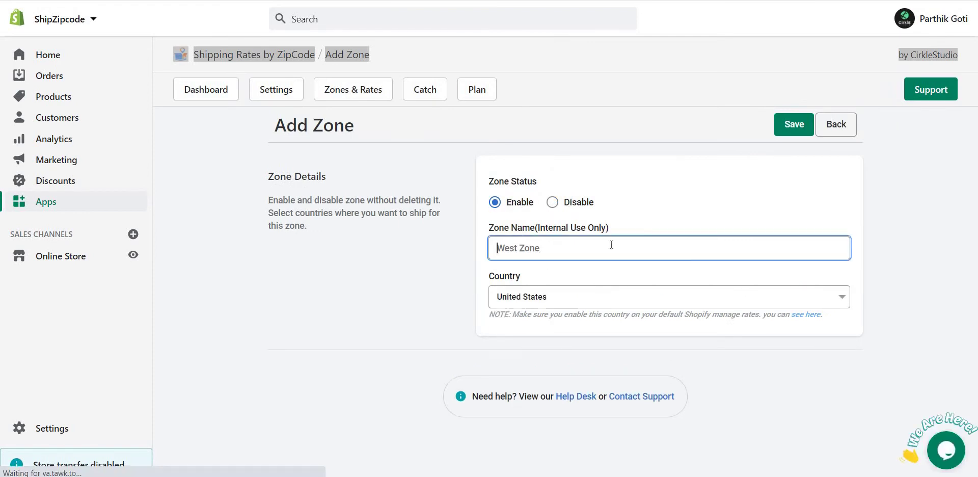
text(US)
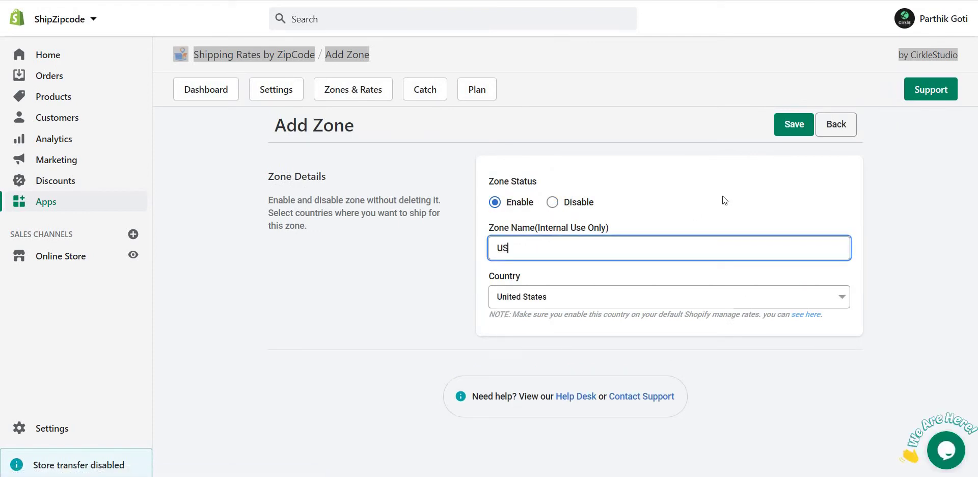
click(791, 126)
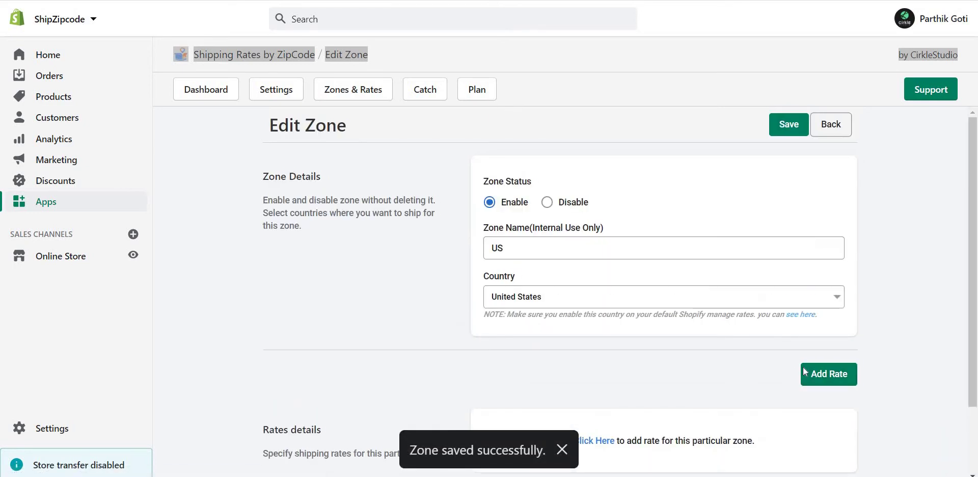
click(821, 375)
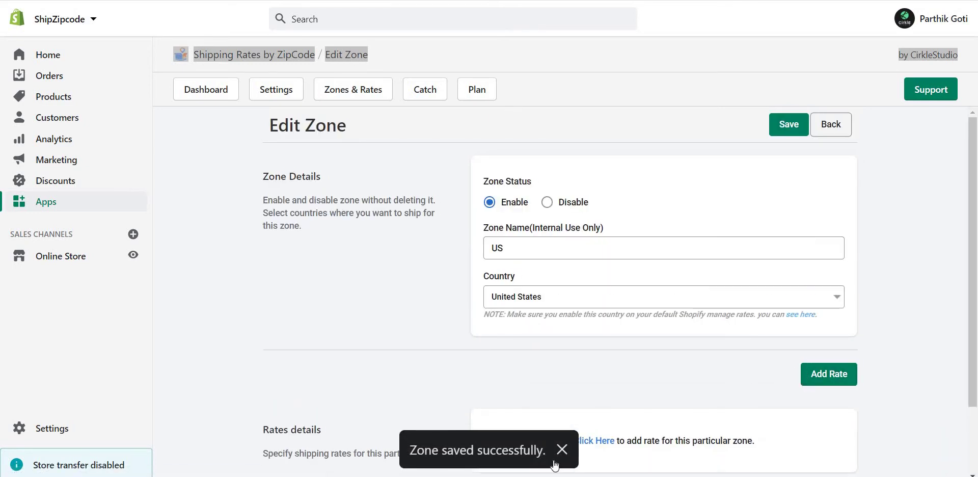
click(832, 375)
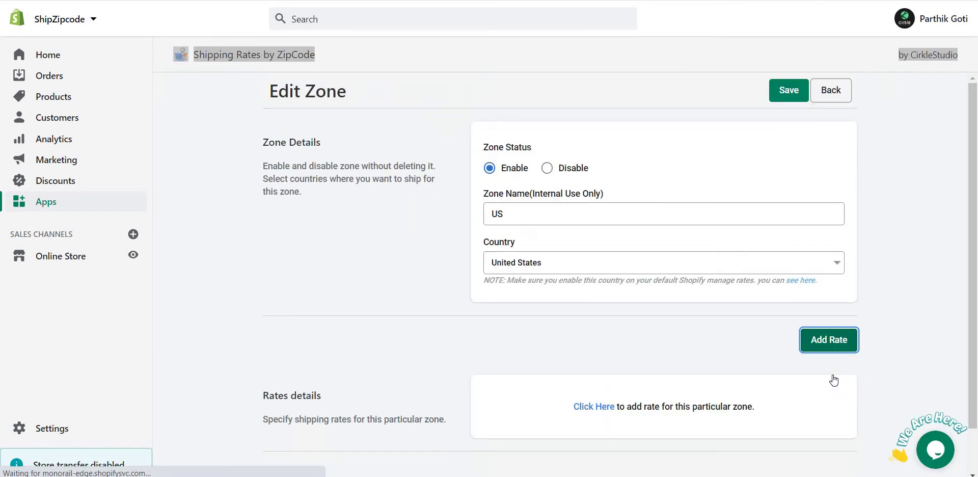
Step: Name the new rate US North with a base price of 10
click(502, 176)
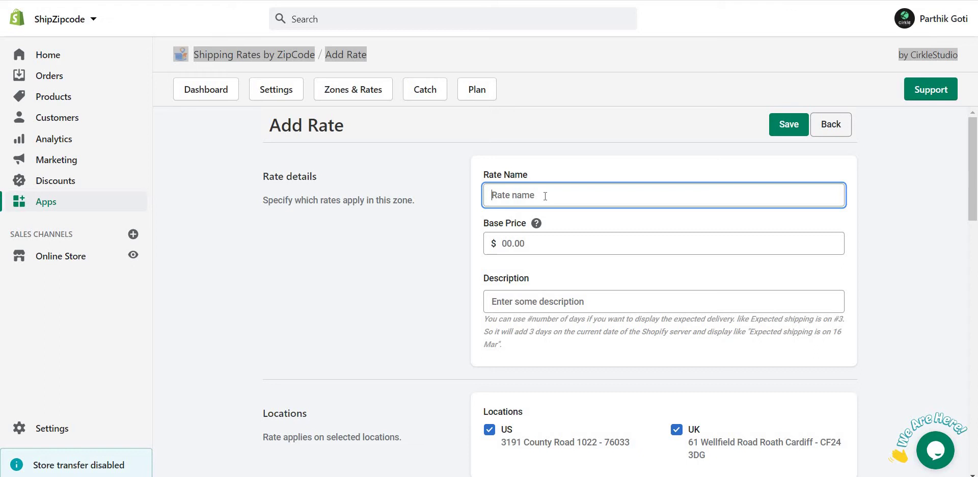
text(US North)
key(Tab)
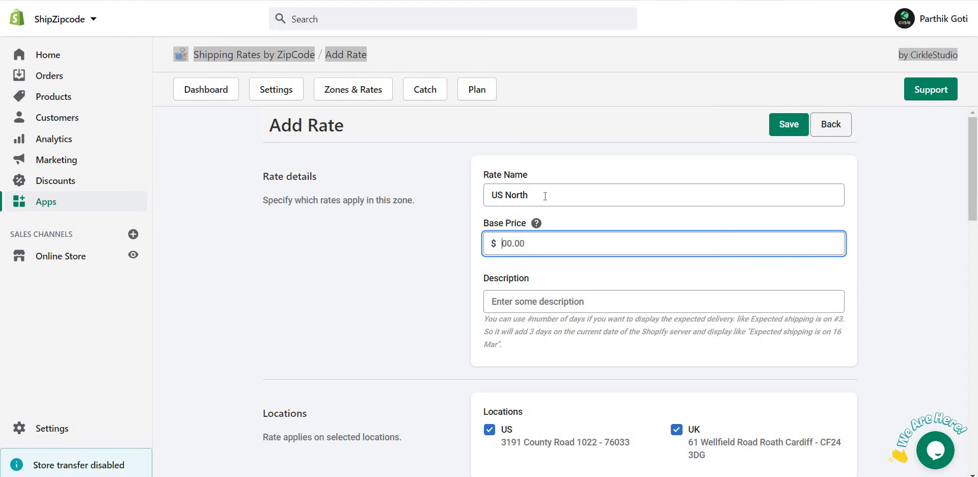
text(10)
scroll(500, 205, down, 2)
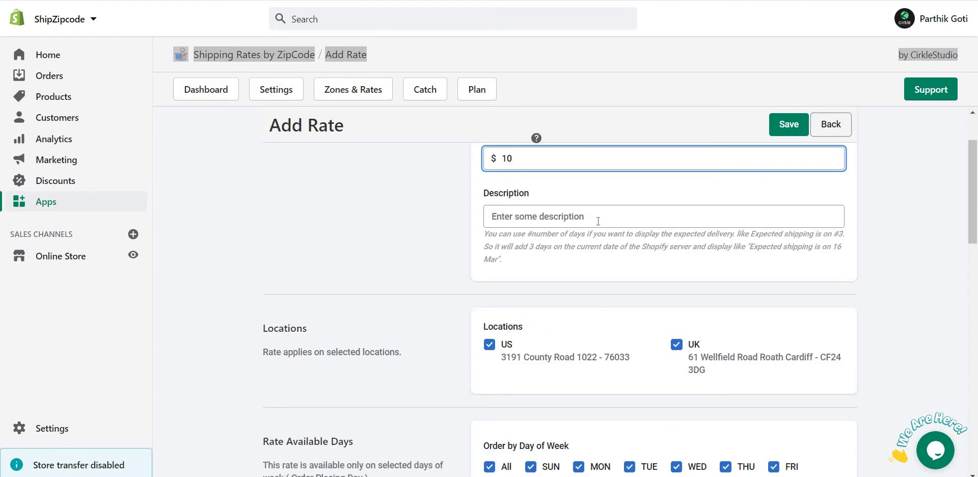
scroll(599, 221, up, 2)
scroll(619, 239, down, 5)
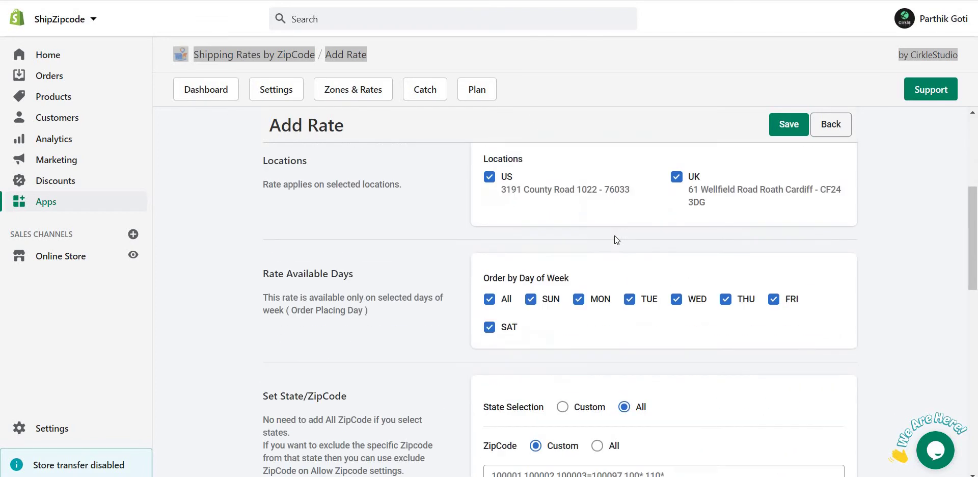
scroll(534, 230, down, 2)
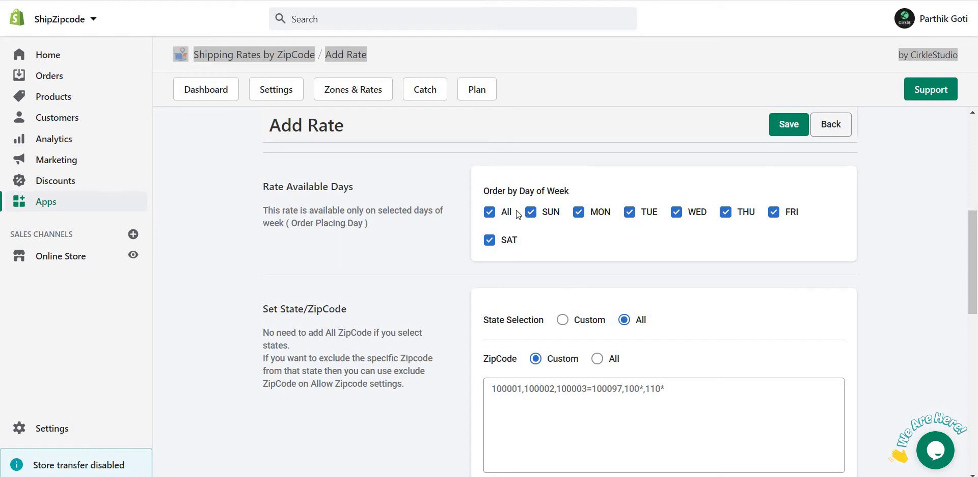
click(531, 213)
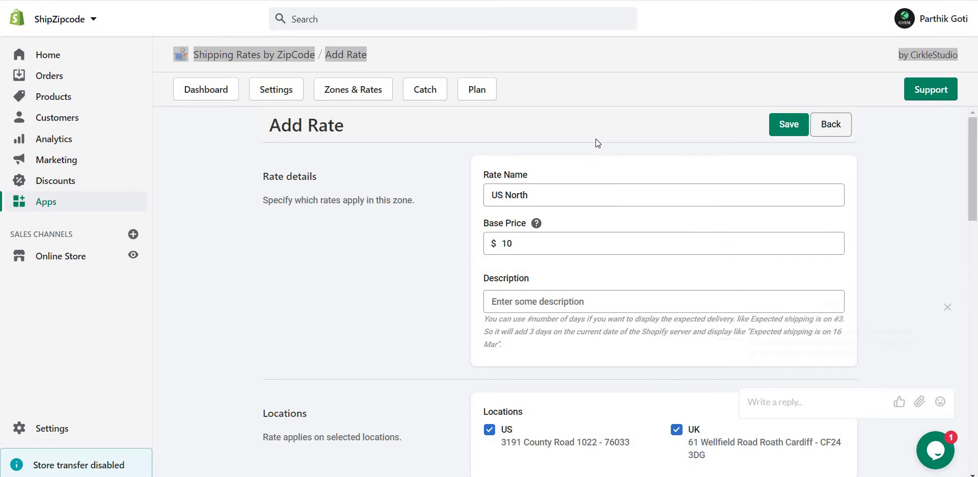
scroll(866, 260, down, 3)
scroll(524, 245, down, 5)
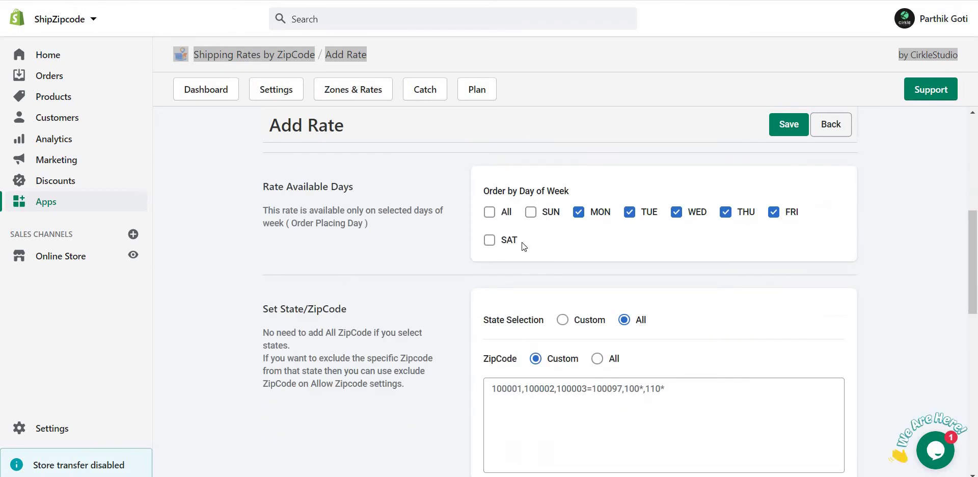
click(504, 211)
scroll(654, 239, down, 2)
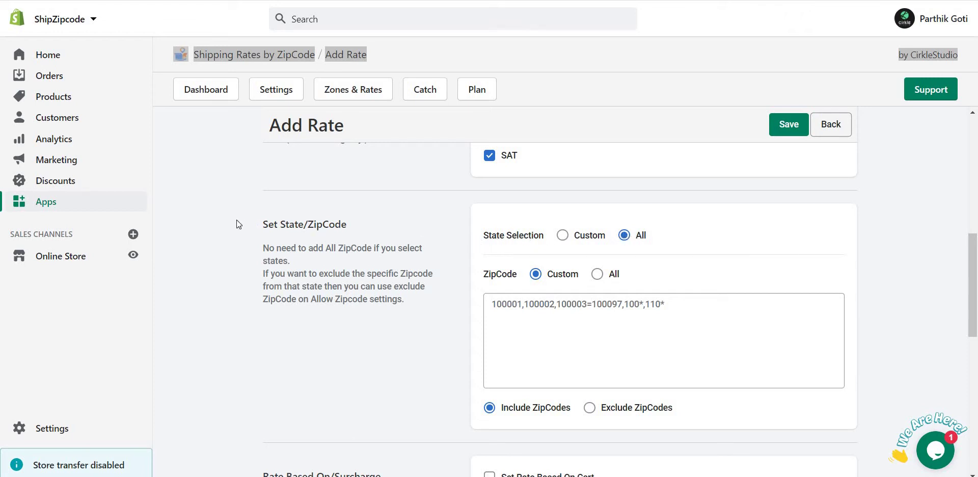
Step: Keep State Selection on All after briefly viewing the custom state list
drag(377, 224, 268, 225)
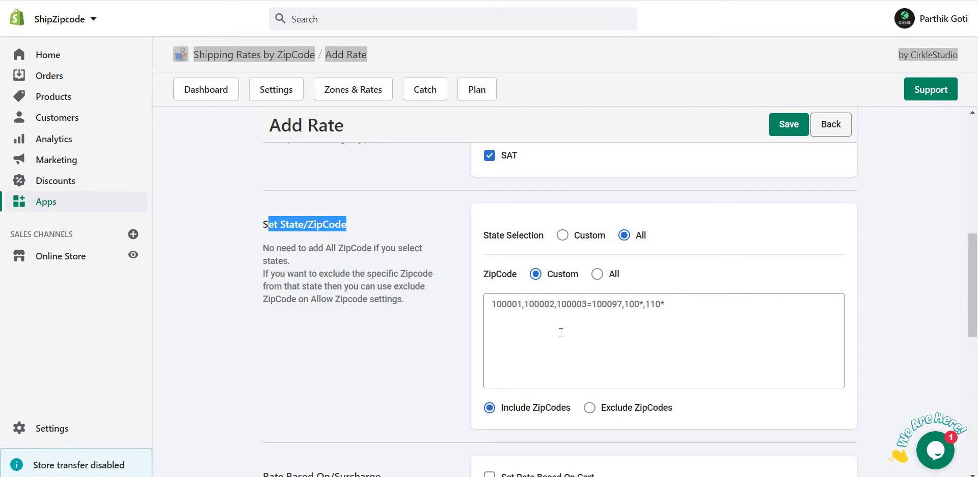
click(569, 238)
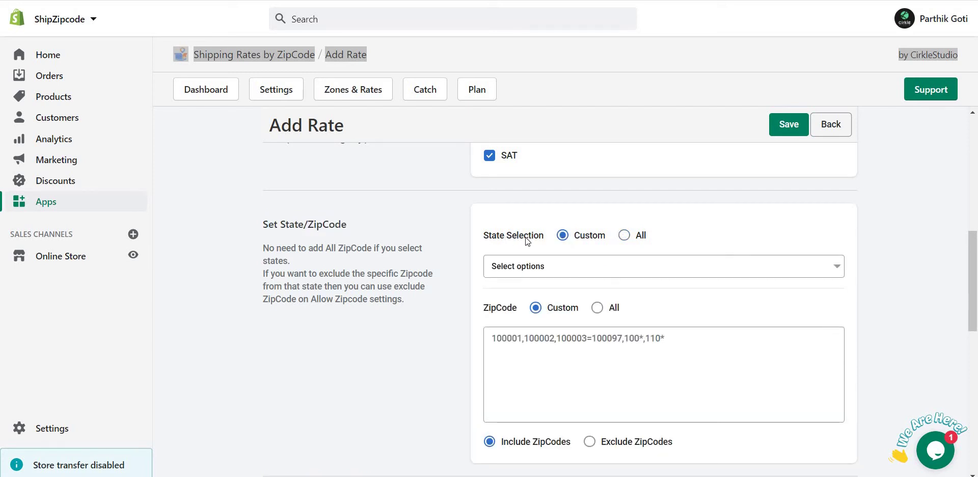
click(559, 268)
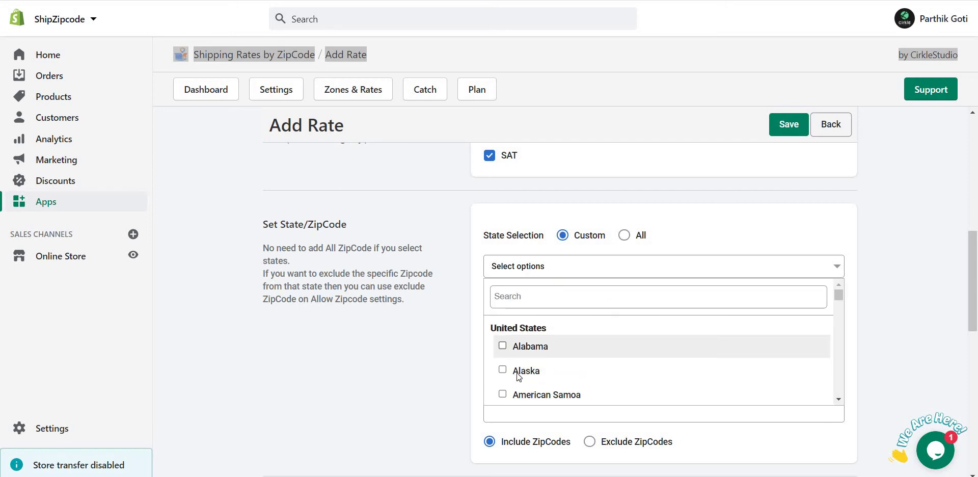
click(626, 236)
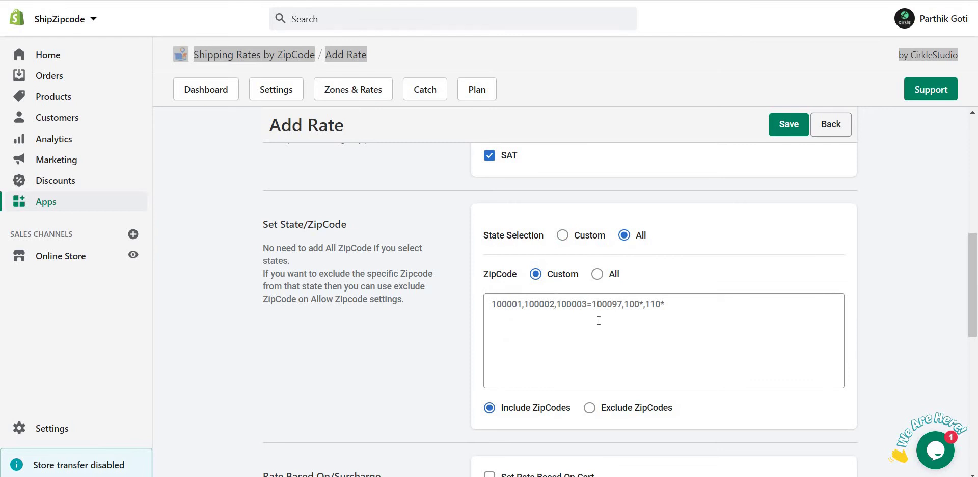
Step: Include zip codes 36006, 36007, 36008 in the rate's custom ZipCode list
click(496, 310)
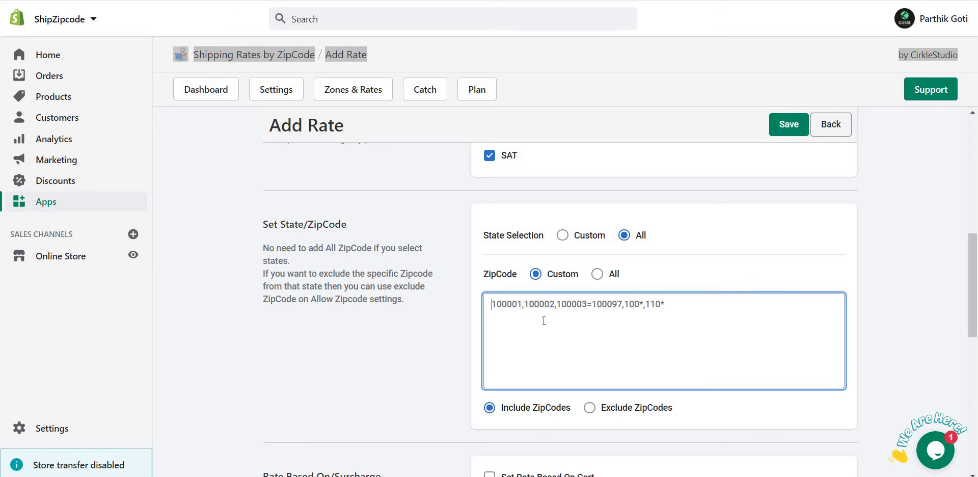
text(36006)
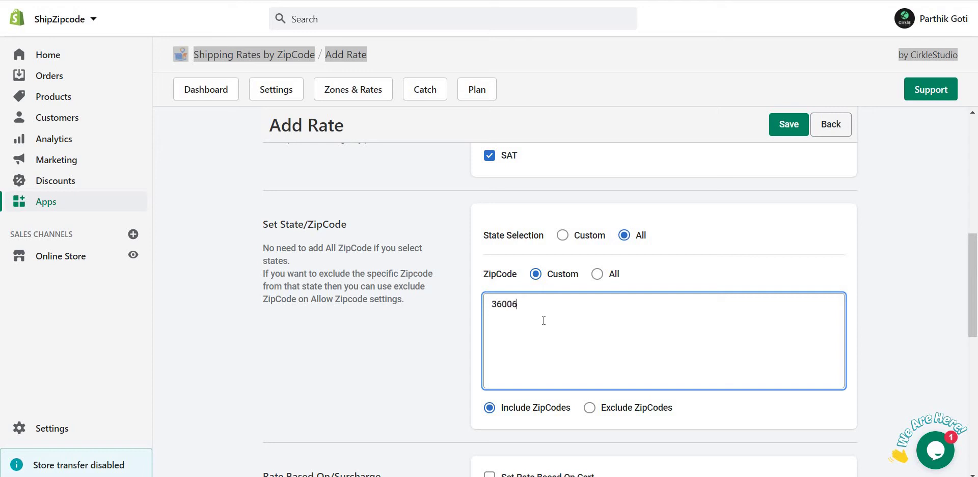
text(, 36007, 36008)
scroll(596, 225, up, 10)
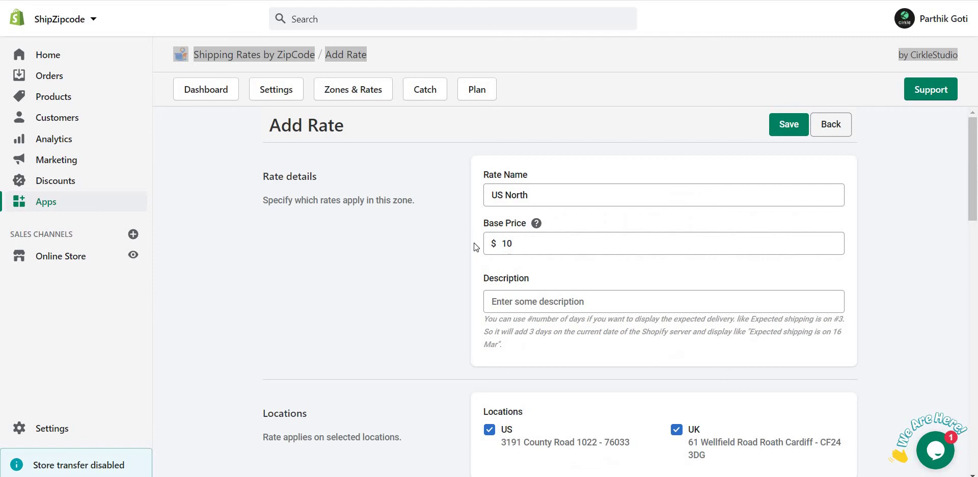
scroll(420, 278, down, 6)
scroll(421, 280, down, 3)
key(ctrl+a)
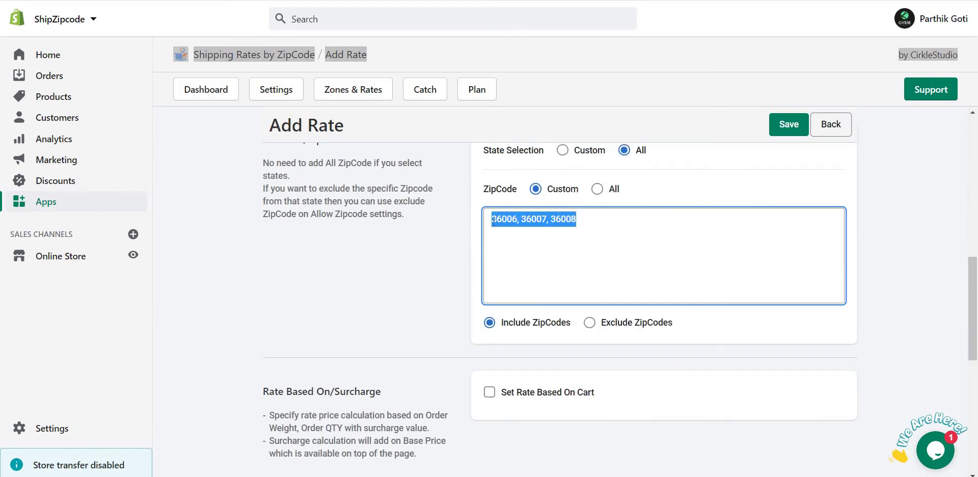
key(Left)
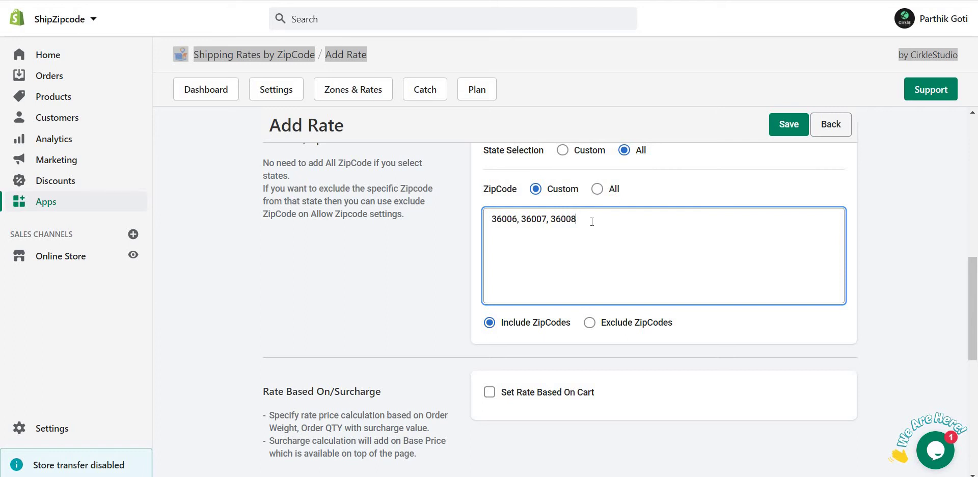
Step: Limit the rate to the custom state Alabama
click(594, 221)
scroll(594, 221, up, 2)
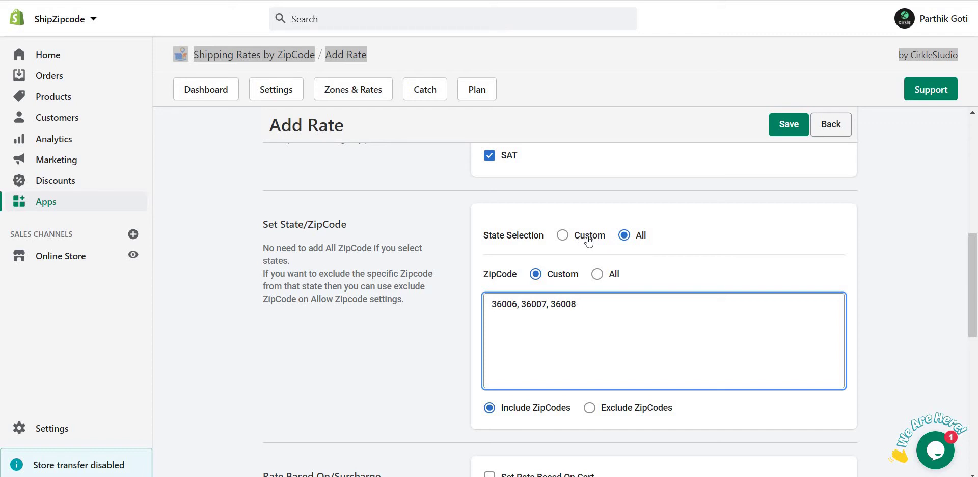
click(584, 238)
click(540, 278)
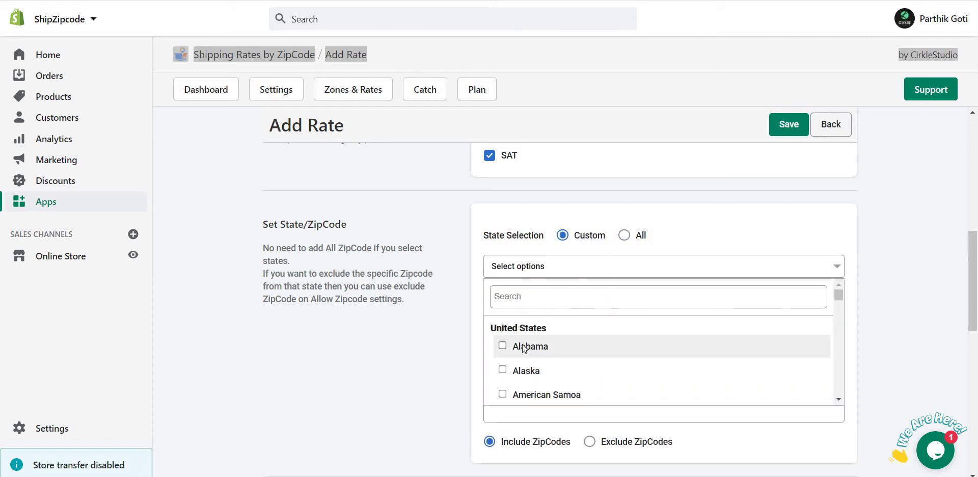
click(525, 345)
click(535, 278)
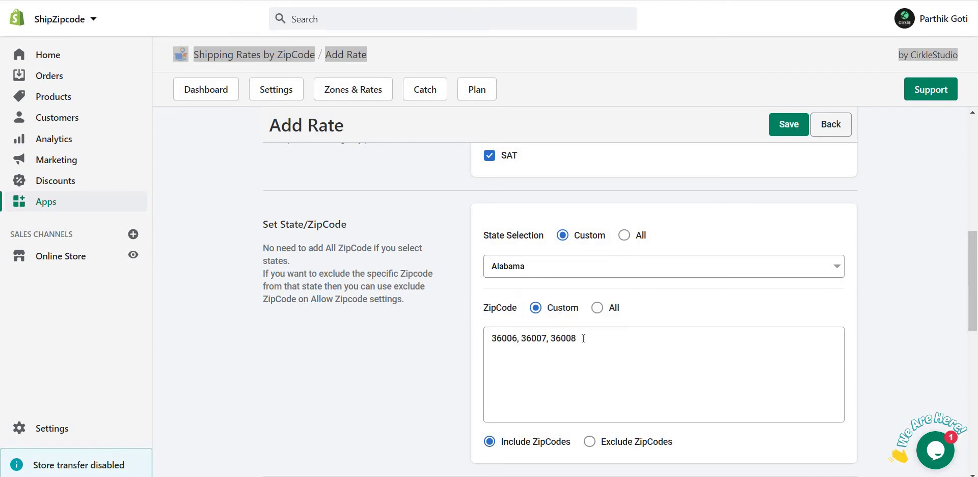
Step: Replace the zip codes with 360010, 360020 and switch to Exclude ZipCodes
drag(584, 338, 475, 334)
key(BackSpace)
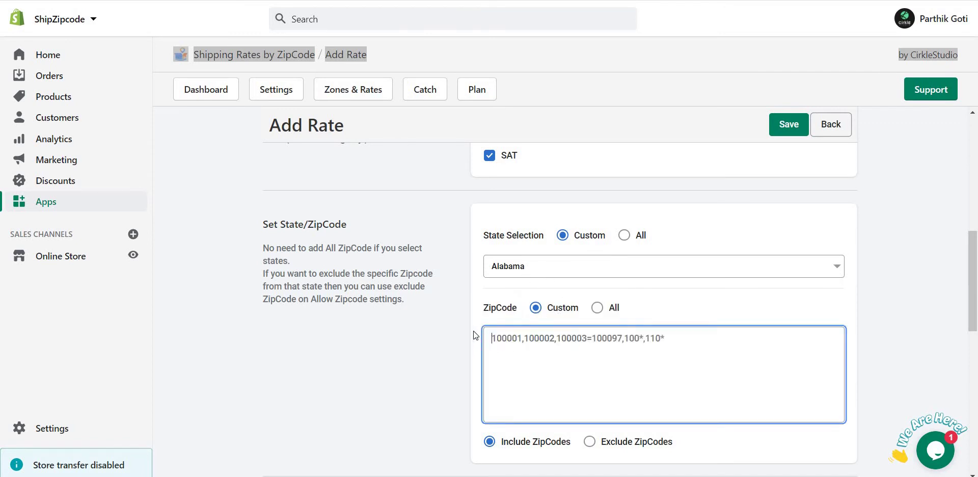
text(36)
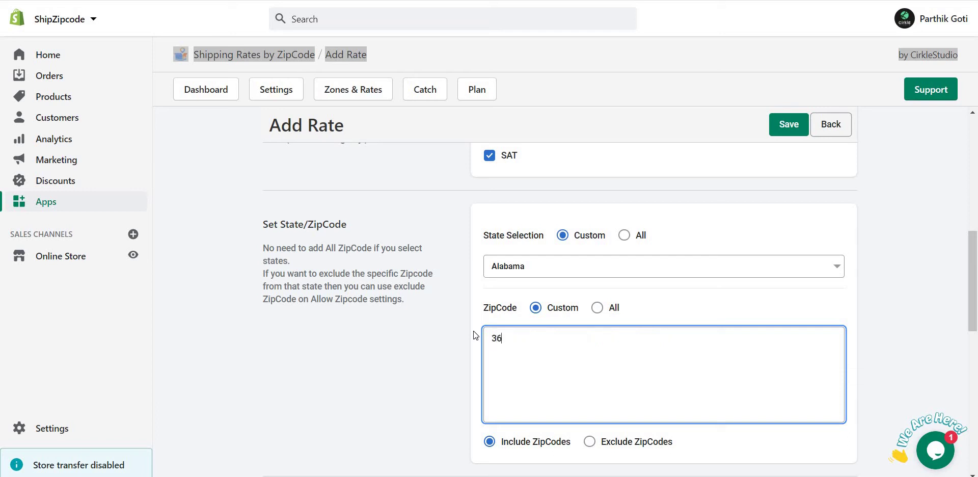
text(0010, 360020)
scroll(611, 363, down, 2)
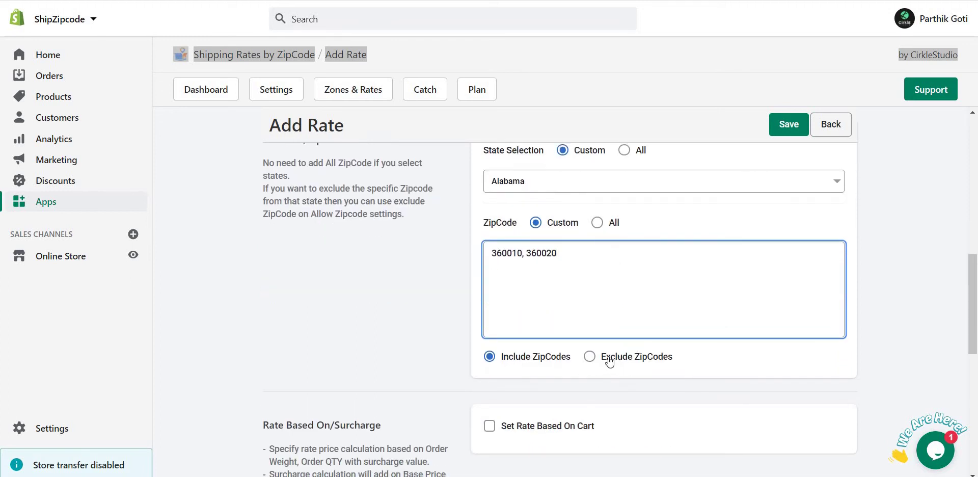
click(610, 357)
scroll(580, 265, up, 2)
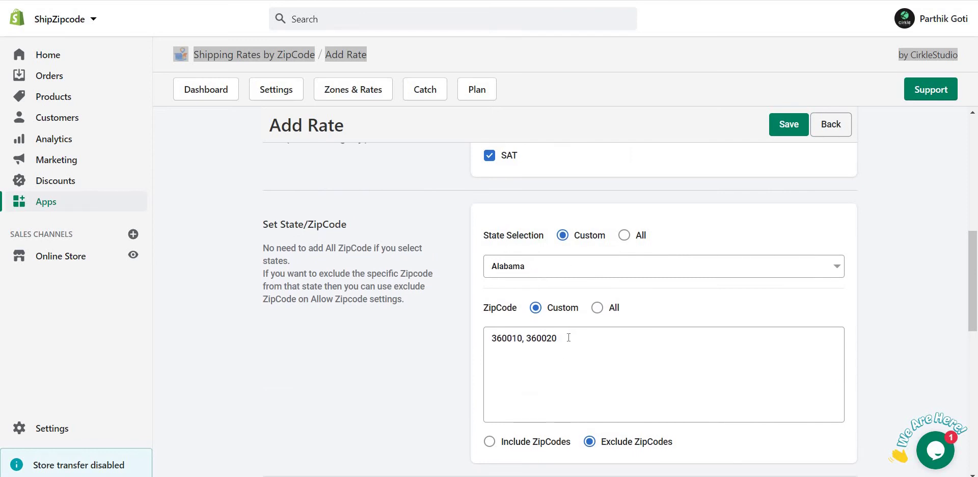
Step: Switch back to Include ZipCodes and apply the rate to all states again
drag(559, 338, 490, 337)
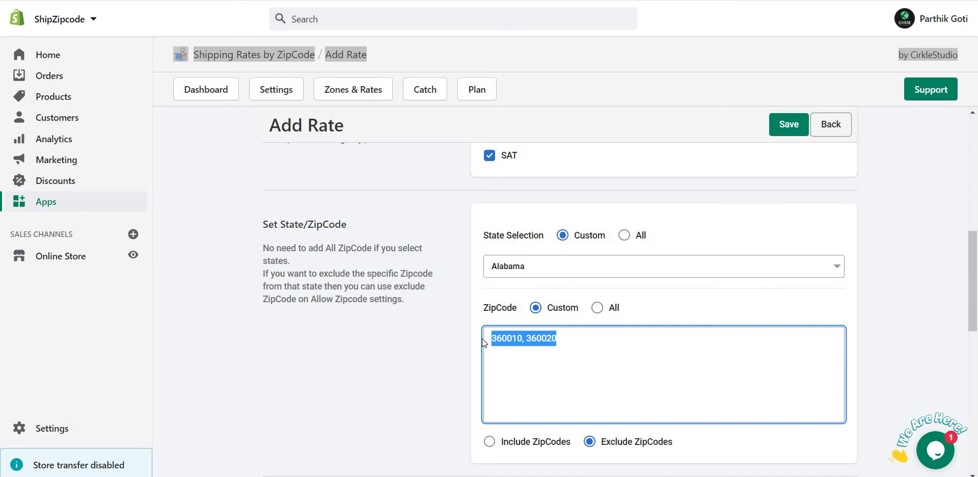
click(568, 340)
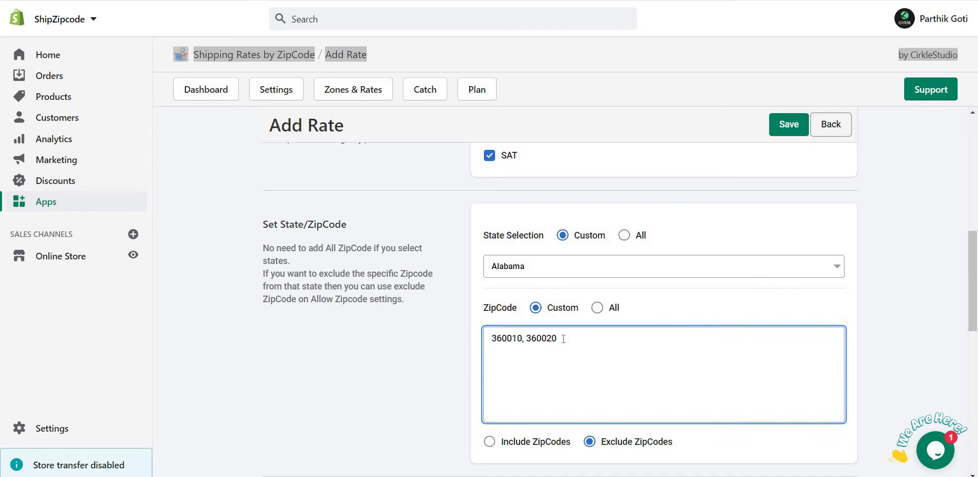
drag(493, 339, 558, 338)
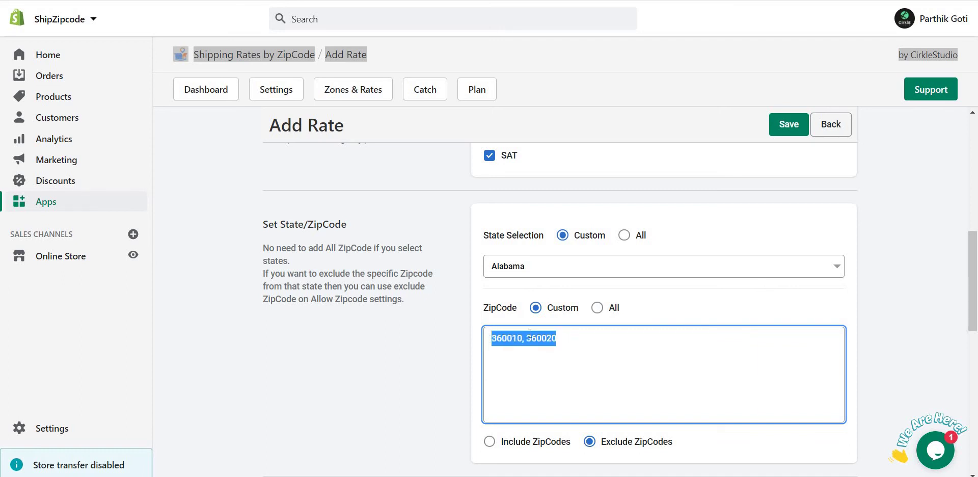
click(585, 344)
scroll(367, 297, up, 10)
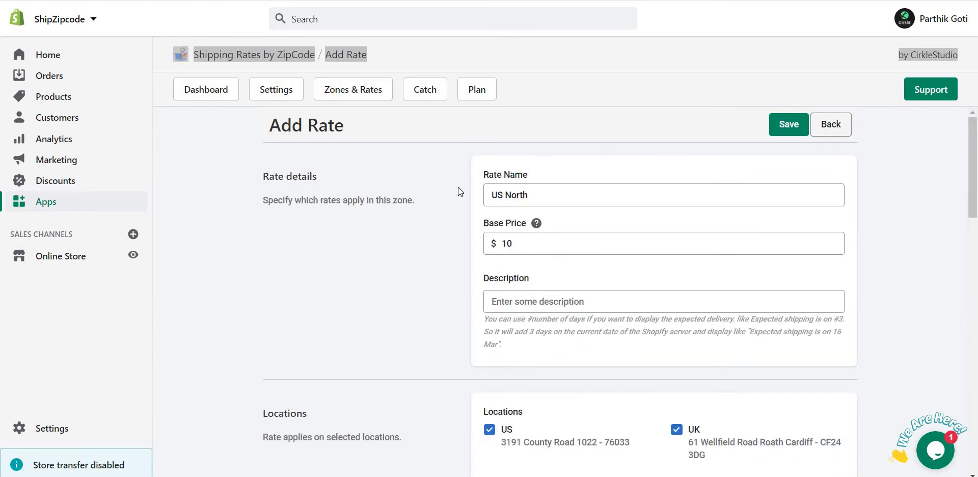
scroll(542, 290, down, 10)
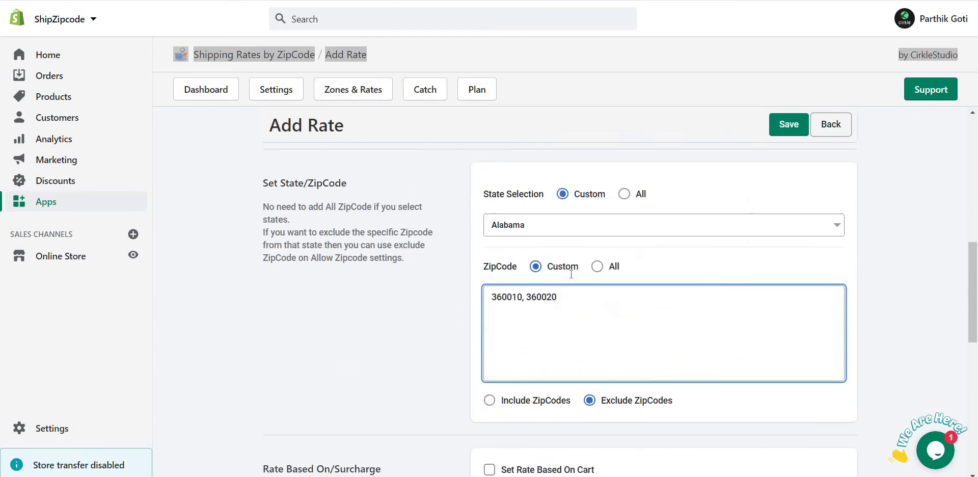
triple_click(493, 253)
click(629, 286)
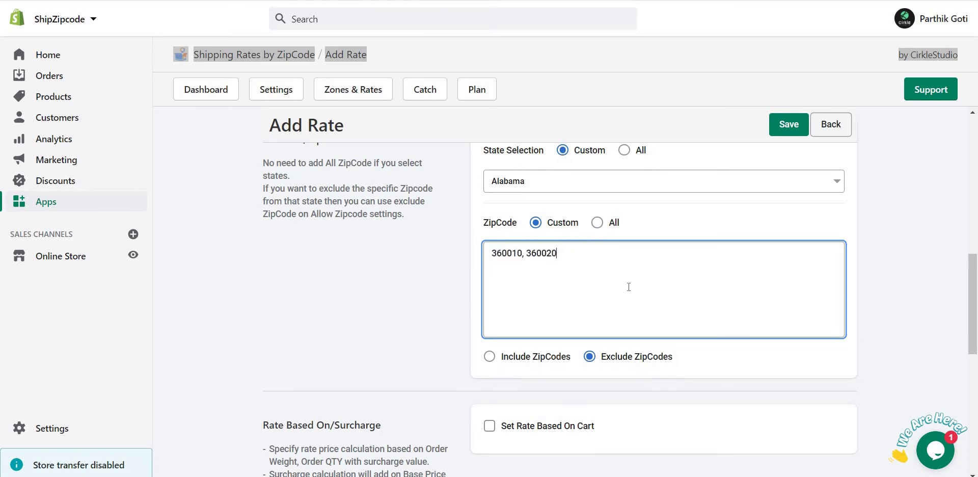
click(521, 357)
scroll(629, 278, up, 2)
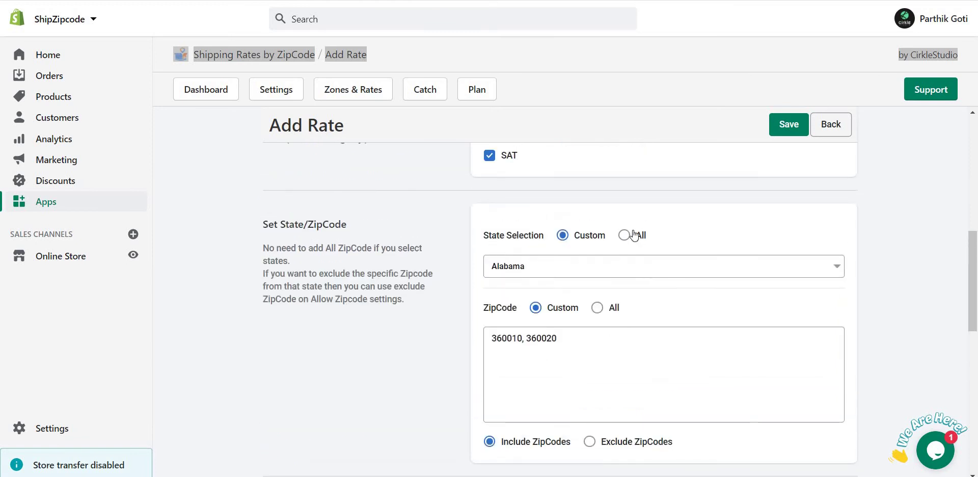
click(625, 235)
Step: Clear the zip list and try a wildcard entry 3600*
click(583, 307)
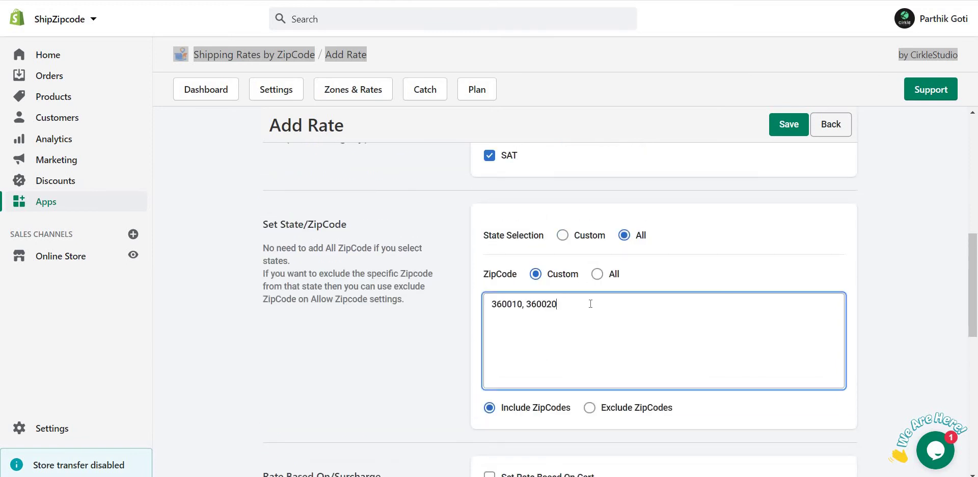
key(ctrl+a)
key(BackSpace)
text(36006*)
key(BackSpace)
key(BackSpace)
text(*,)
Step: Try the range format 36001=360010 plus UK1001, then select all the text
double_click(494, 304)
drag(518, 304, 509, 306)
click(512, 305)
text(1 = 3600)
key(BackSpace)
key(BackSpace)
drag(554, 304, 488, 304)
click(557, 304)
text(, UK1001)
key(ctrl+a)
key(BackSpace)
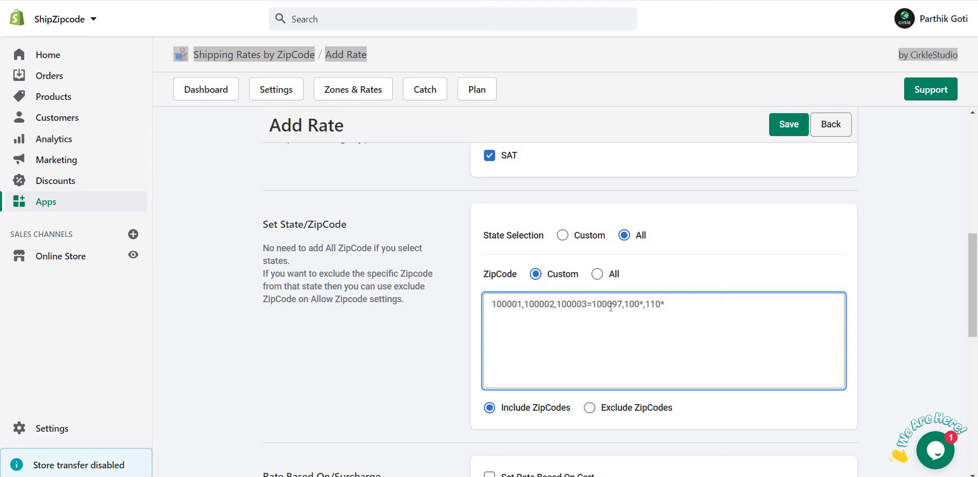
Step: Enter zip codes 100*,36006=360010, 36101,36202, correcting the 16202 typo
text(100*)
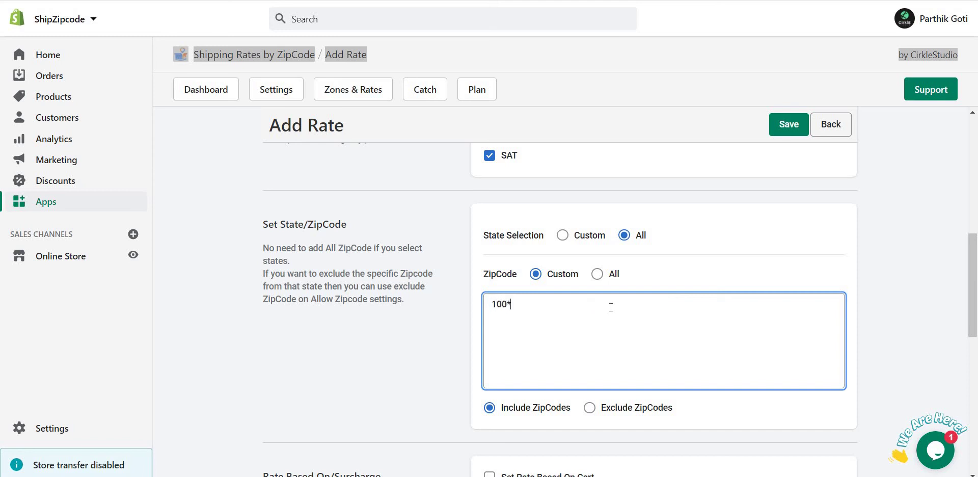
text(,36006=360010, 3)
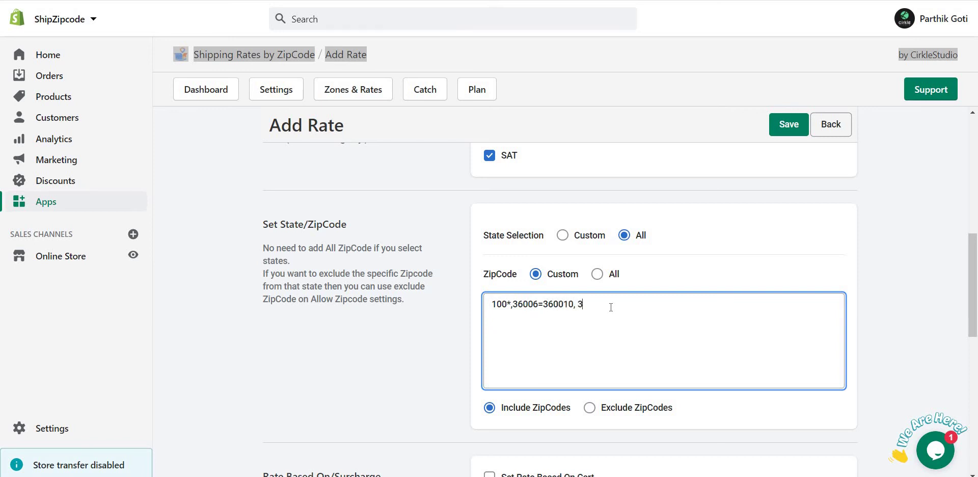
text(6)
text(1)
text(01)
text(,16)
text(202)
click(610, 304)
key(BackSpace)
text(3)
drag(635, 305, 470, 314)
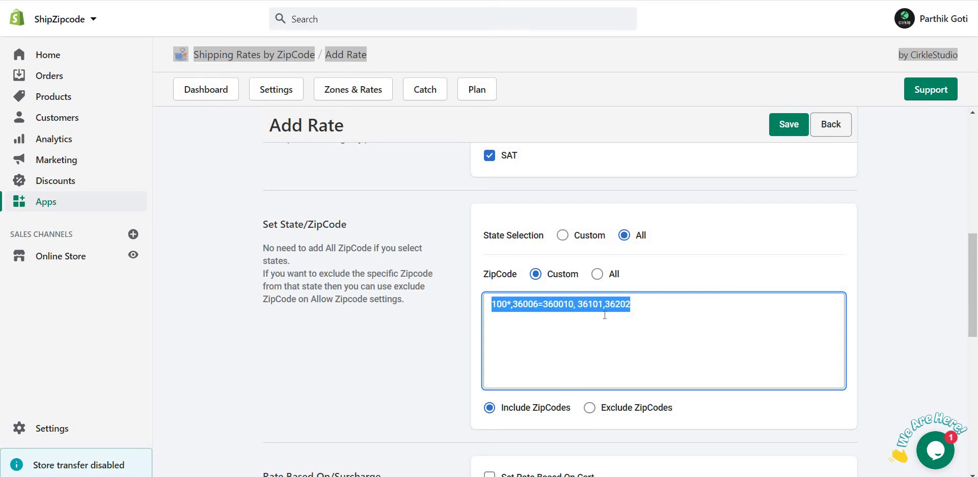
click(647, 304)
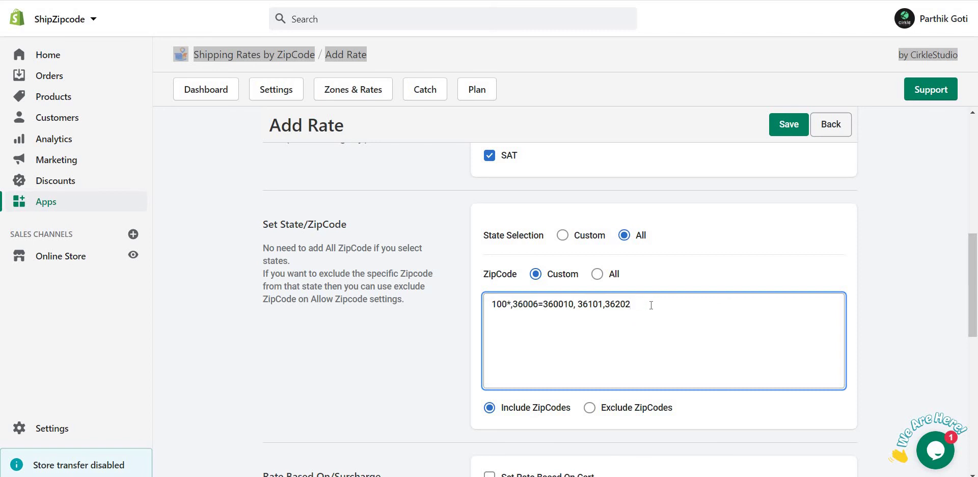
drag(651, 305, 487, 294)
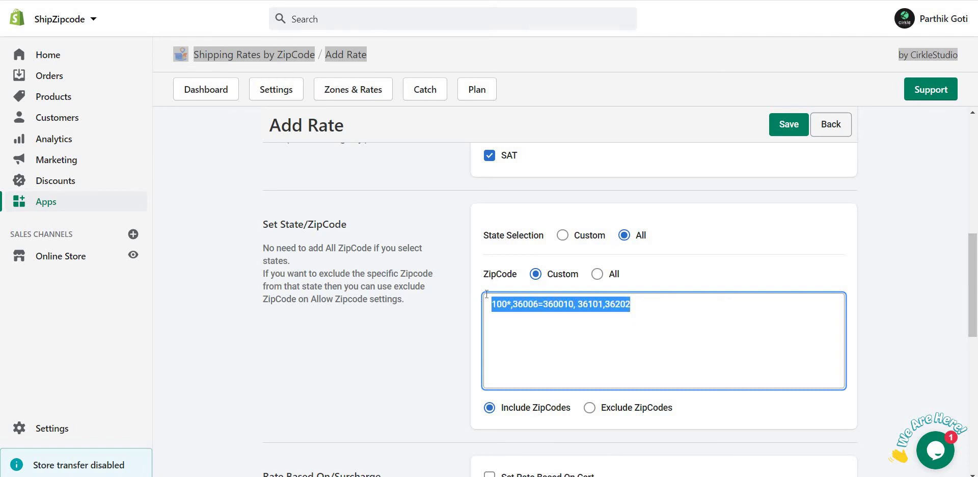
click(661, 322)
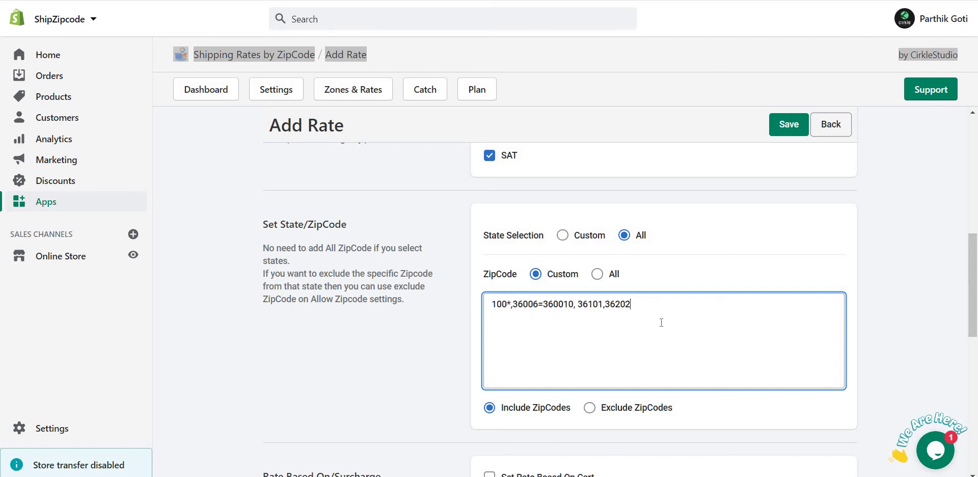
key(ctrl+a)
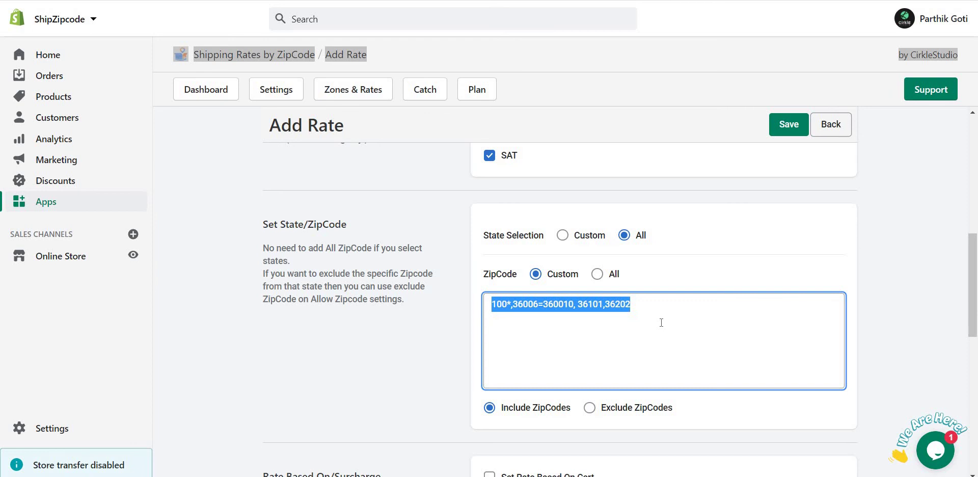
Step: Save the US North rate and review its 10.00 price and included zip codes
click(792, 127)
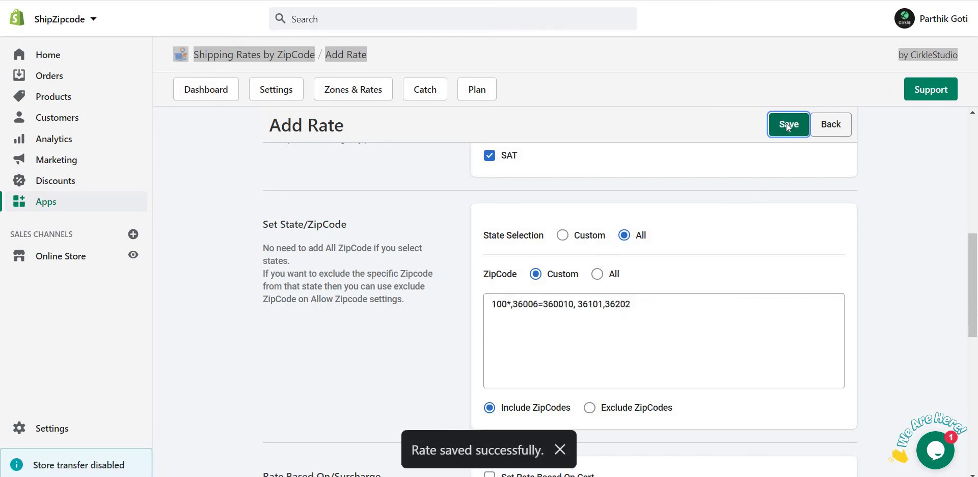
scroll(530, 261, down, 3)
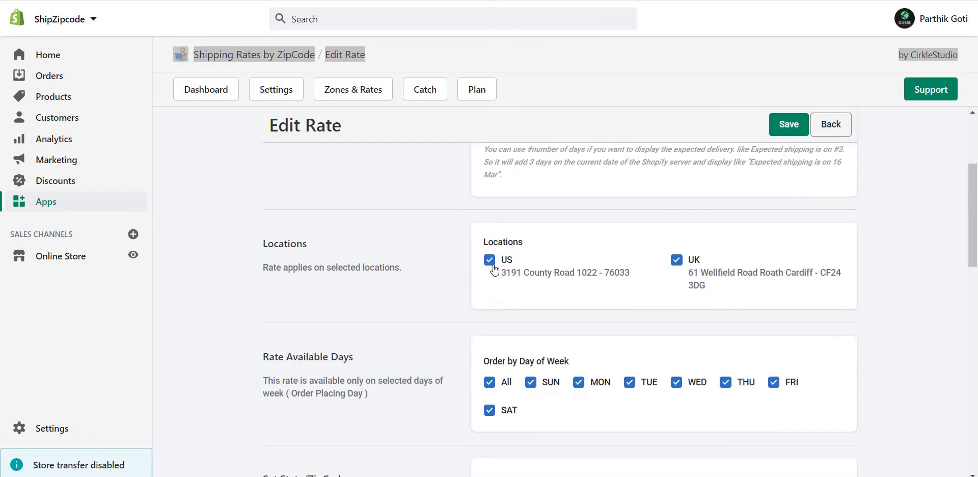
scroll(560, 239, up, 4)
scroll(561, 250, down, 9)
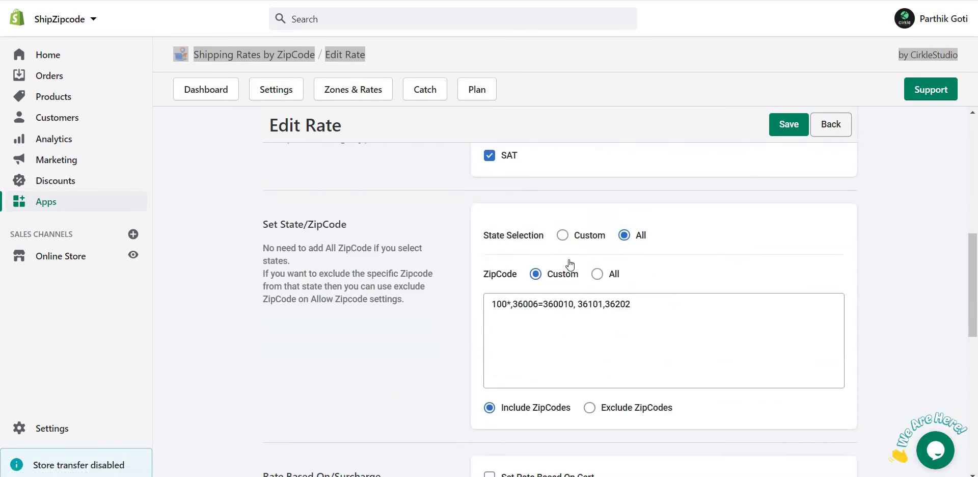
scroll(551, 245, down, 2)
drag(492, 218, 686, 219)
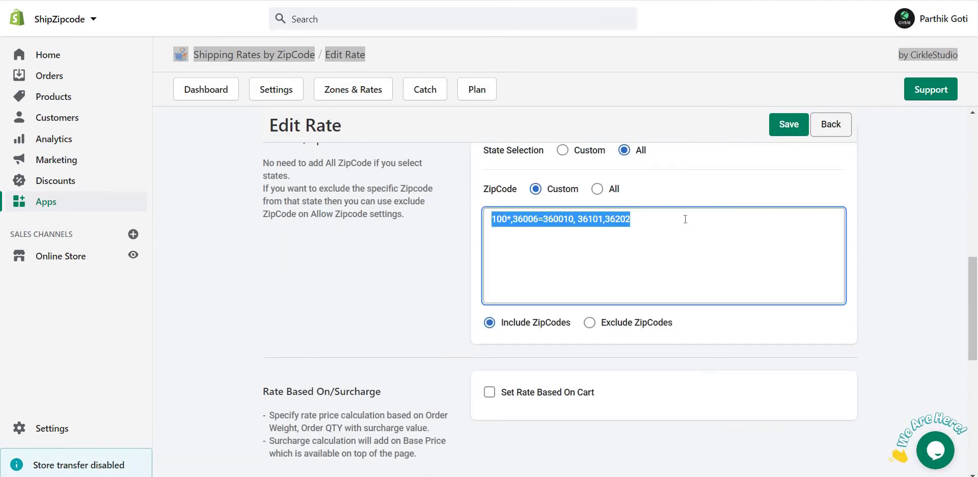
scroll(459, 238, up, 10)
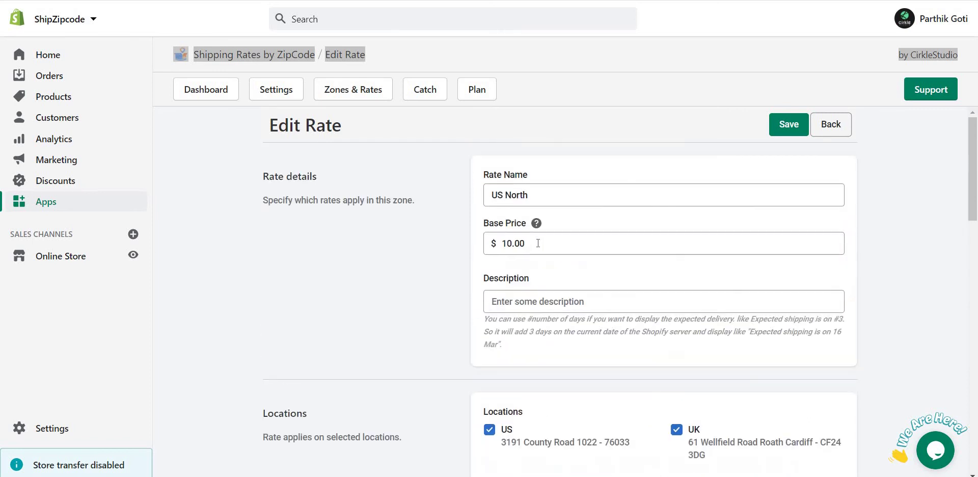
click(538, 243)
click(387, 266)
scroll(388, 265, down, 6)
scroll(393, 274, down, 9)
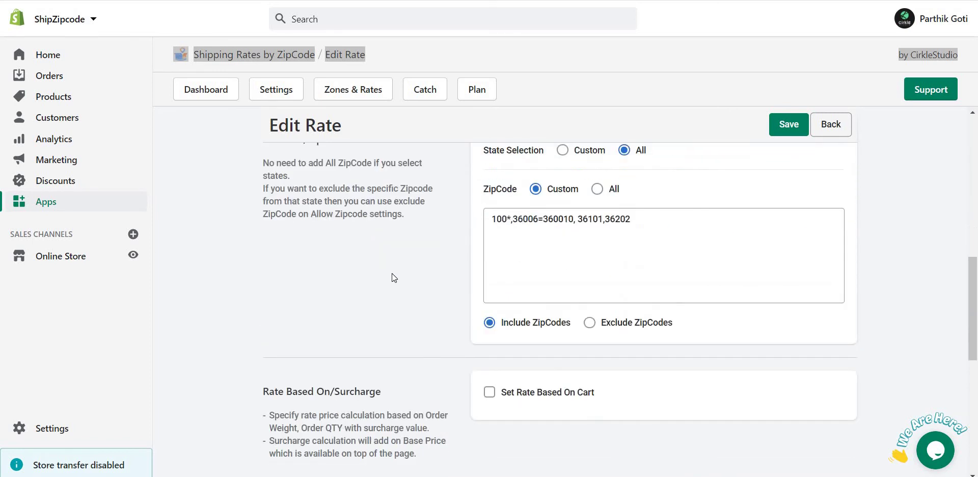
scroll(429, 263, up, 15)
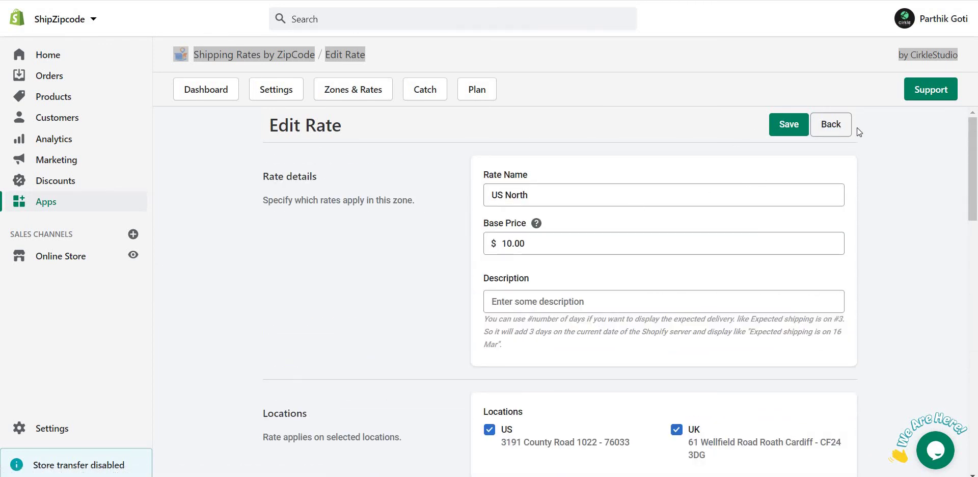
Step: Return to the US zone and check the US North card's zip codes
click(832, 124)
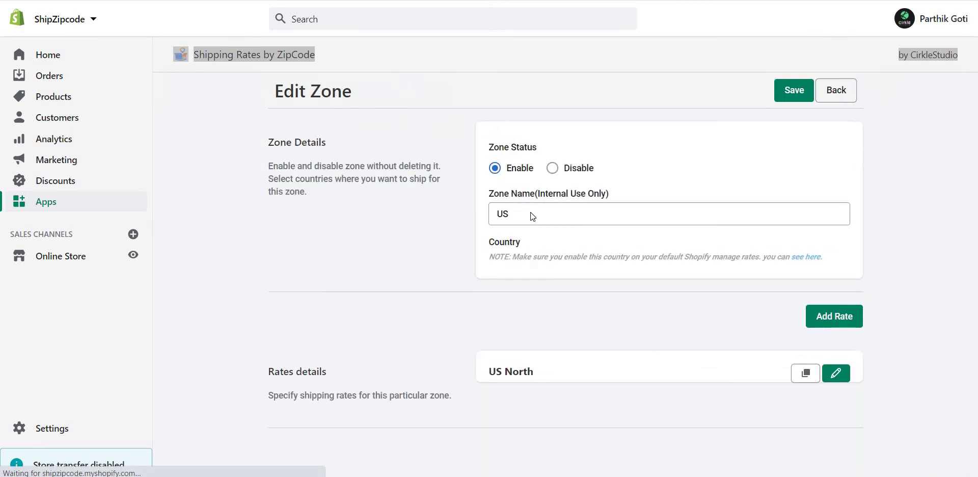
scroll(656, 326, down, 3)
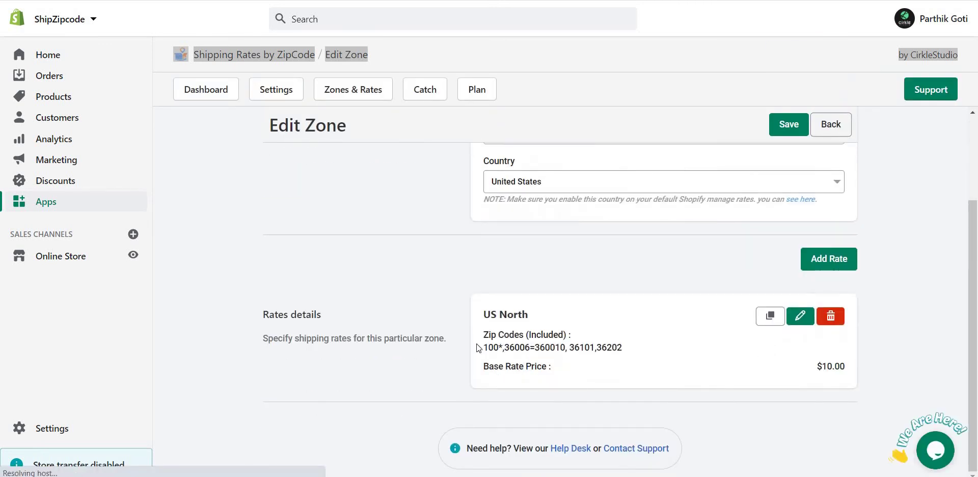
drag(479, 347, 630, 351)
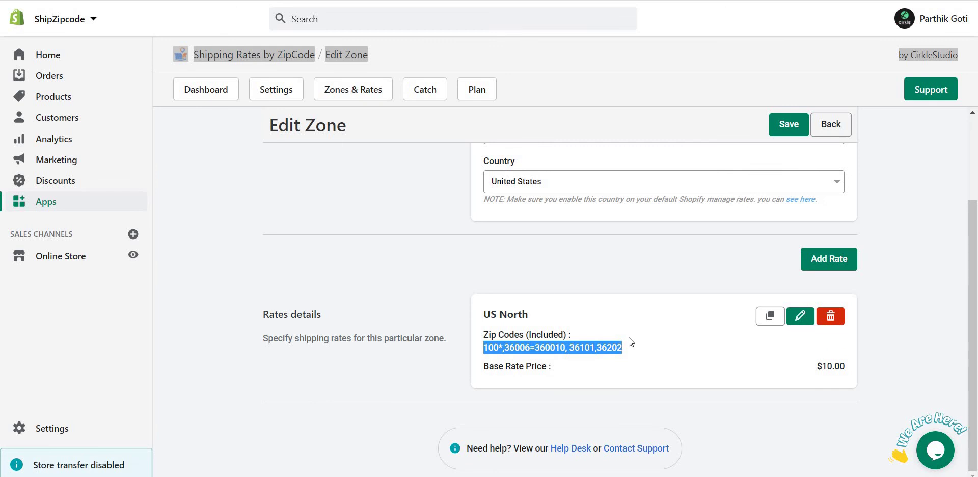
click(834, 261)
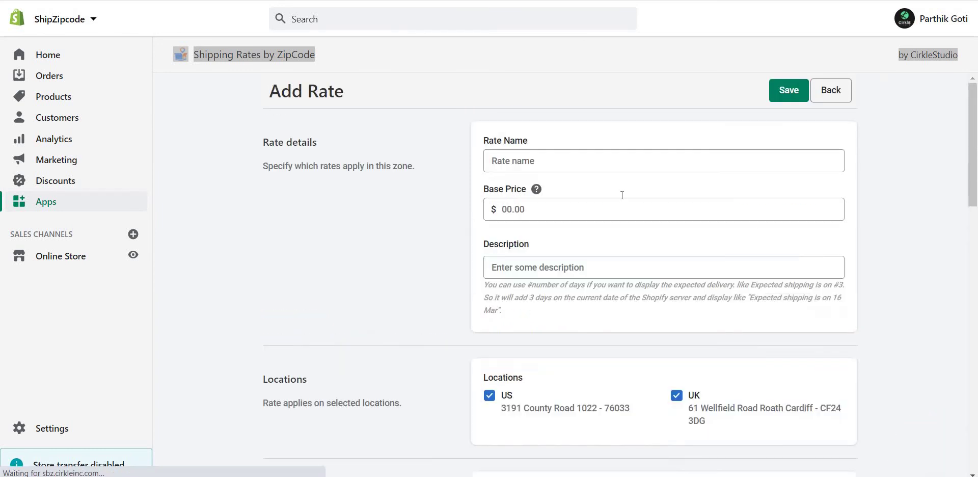
Step: Give the new rate the name US West and base price 20
click(569, 242)
text(20)
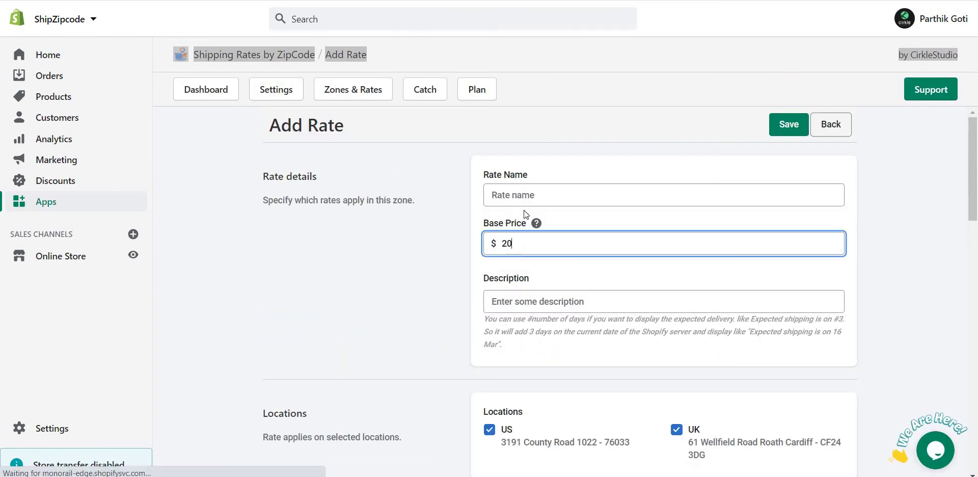
click(635, 207)
text(US West)
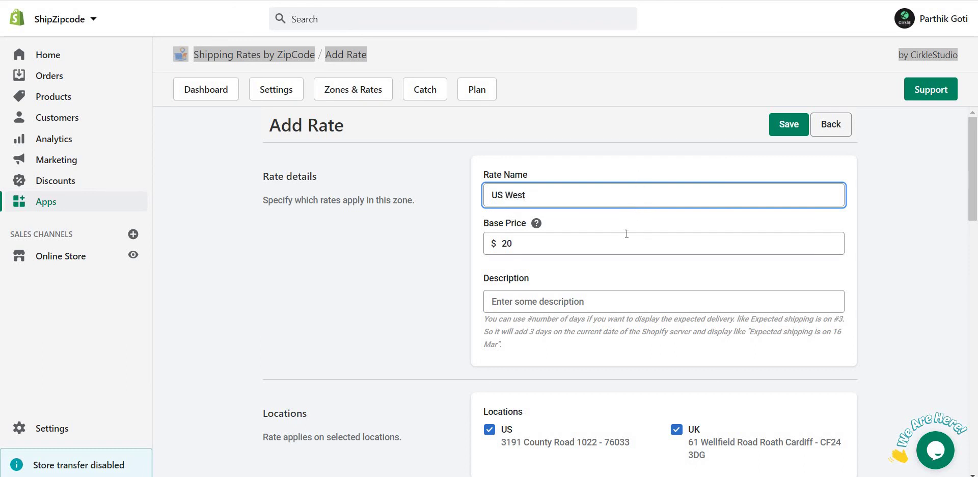
drag(543, 195, 462, 196)
drag(533, 245, 503, 244)
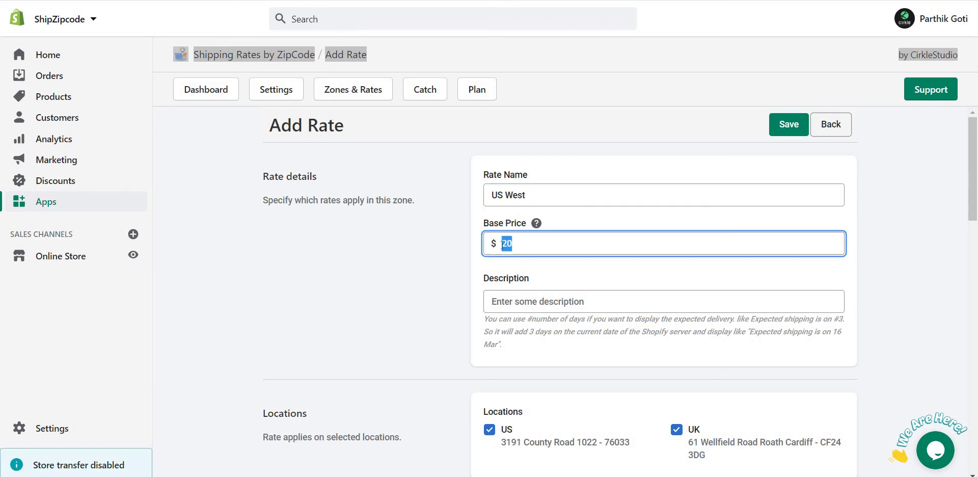
scroll(475, 280, down, 12)
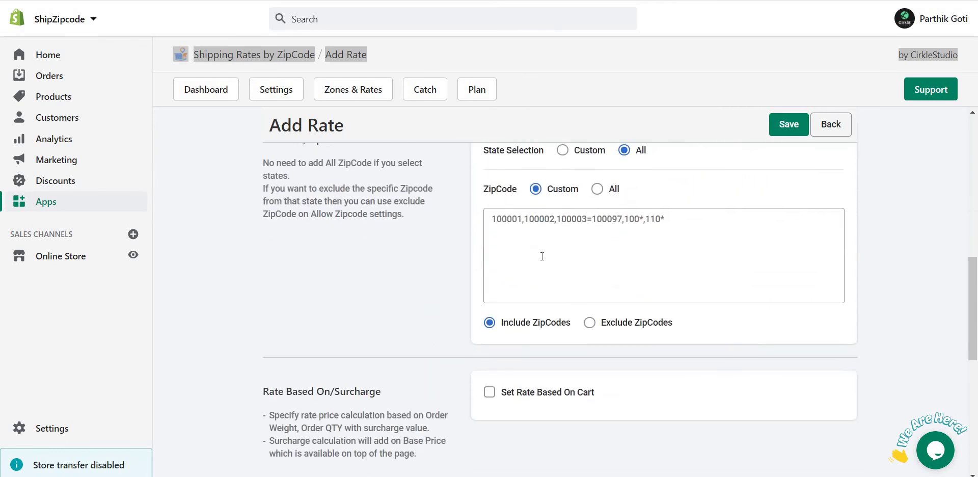
Step: Include zip codes 2001,2002,2003 and save the US West rate
click(660, 248)
scroll(660, 247, up, 2)
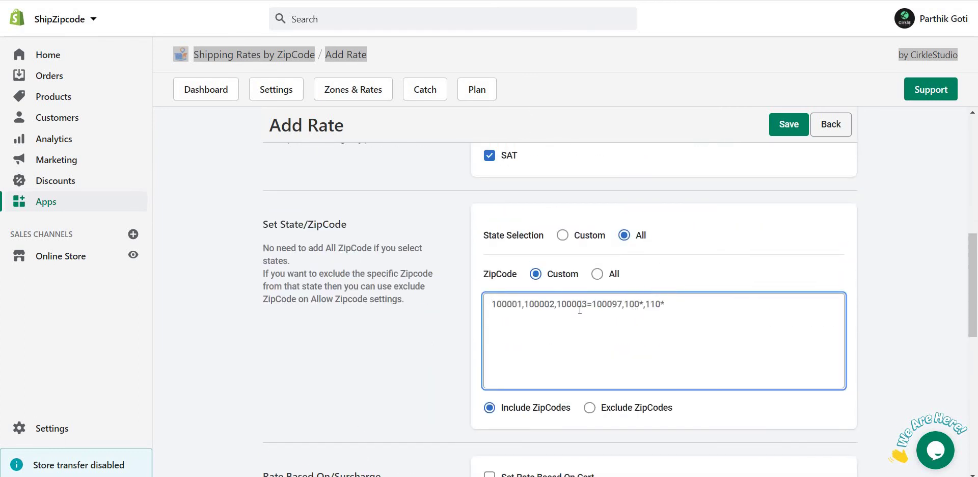
text(2)
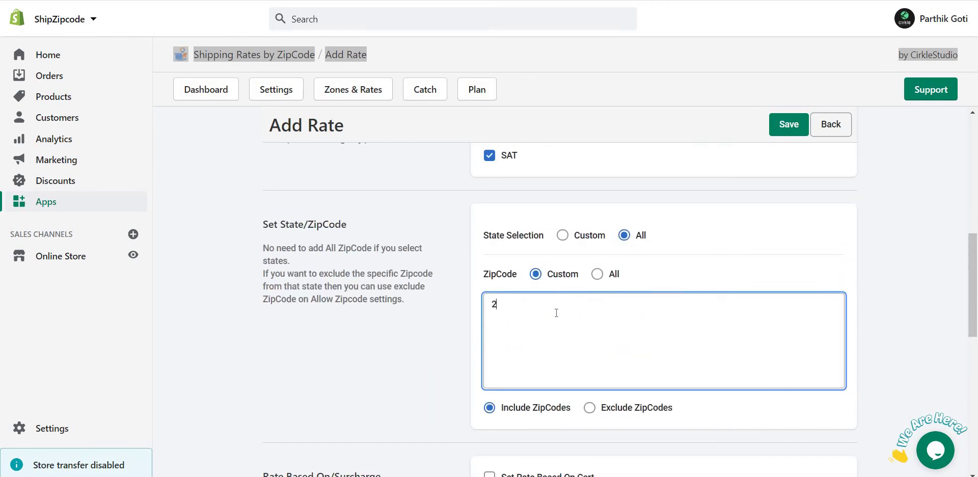
text(001,2002,2003)
scroll(726, 316, down, 2)
click(788, 134)
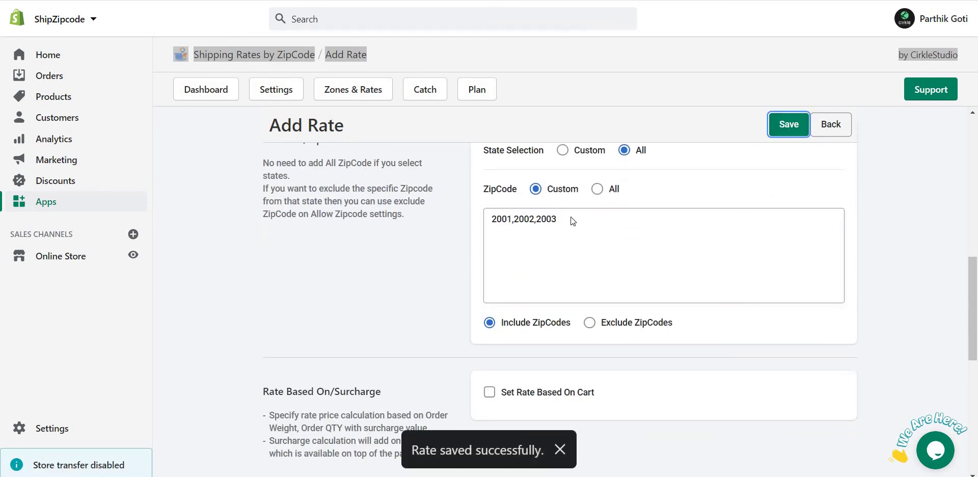
click(831, 90)
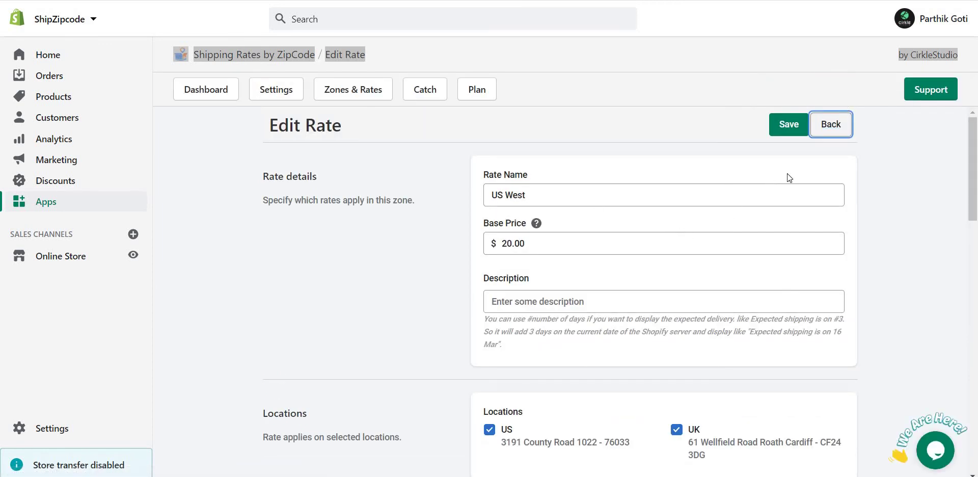
Step: Review the US zone's rate cards: US West $20.00 (2001,2002,2003) and US North $10.00
click(829, 126)
scroll(637, 205, down, 4)
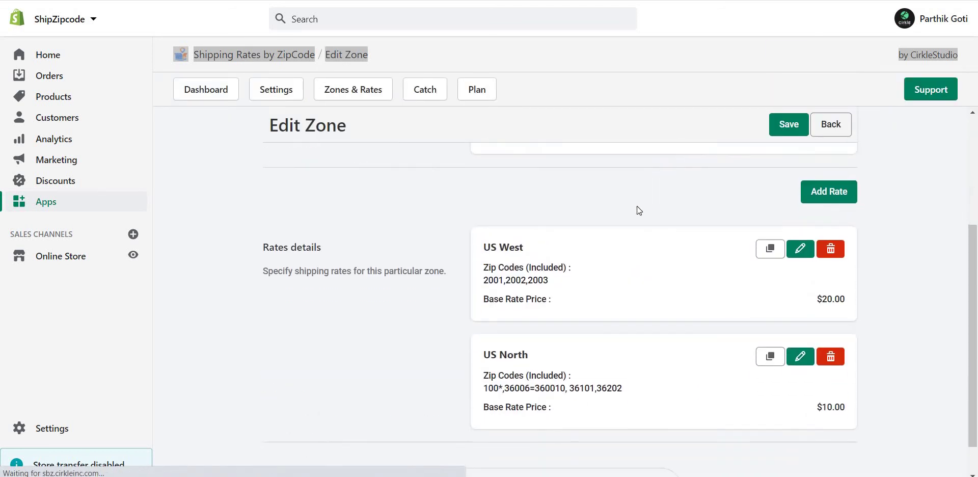
scroll(640, 210, down, 1)
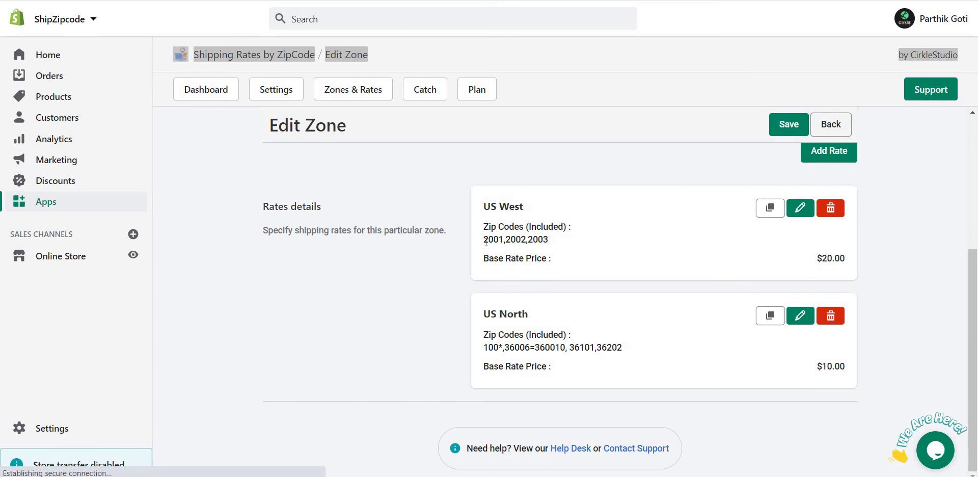
drag(483, 239, 574, 246)
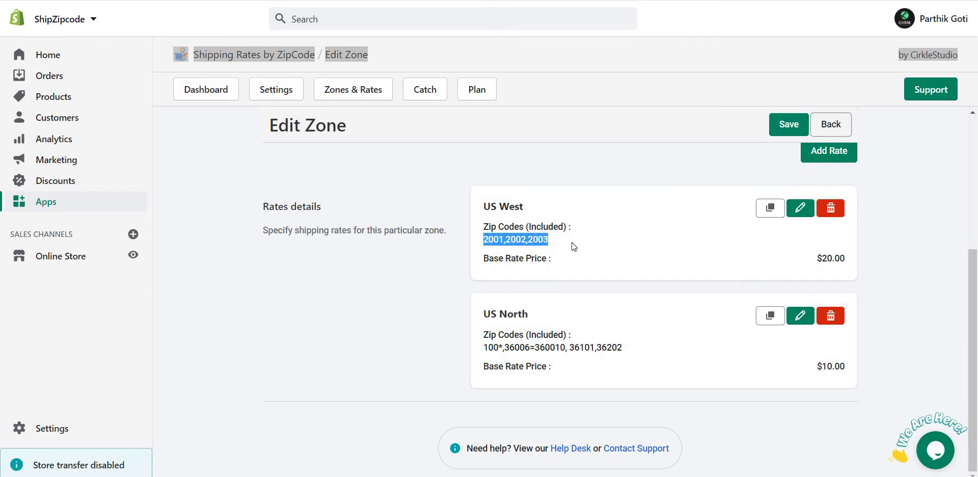
double_click(833, 258)
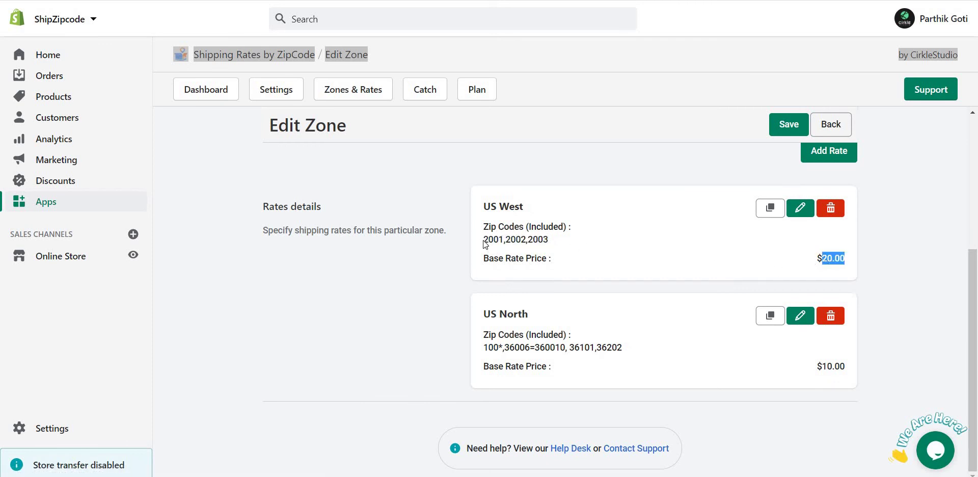
drag(484, 239, 504, 240)
click(845, 258)
double_click(515, 347)
drag(623, 347, 484, 347)
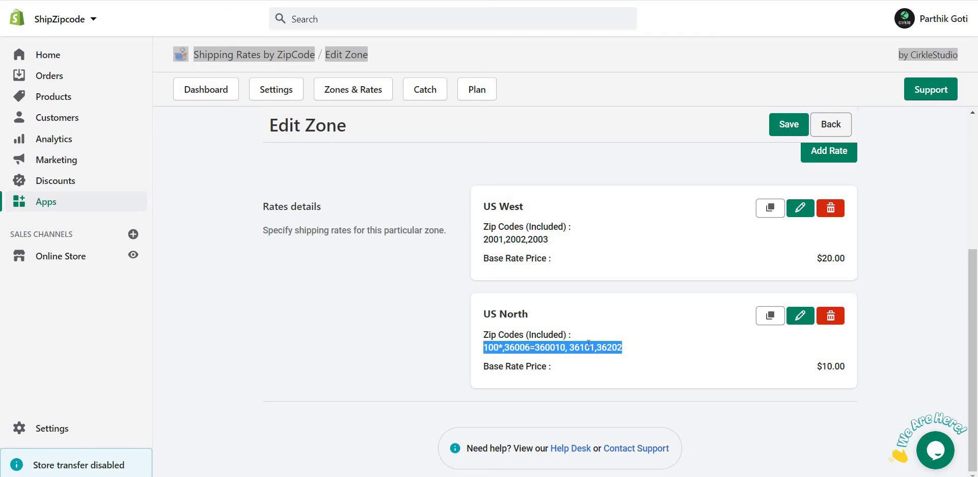